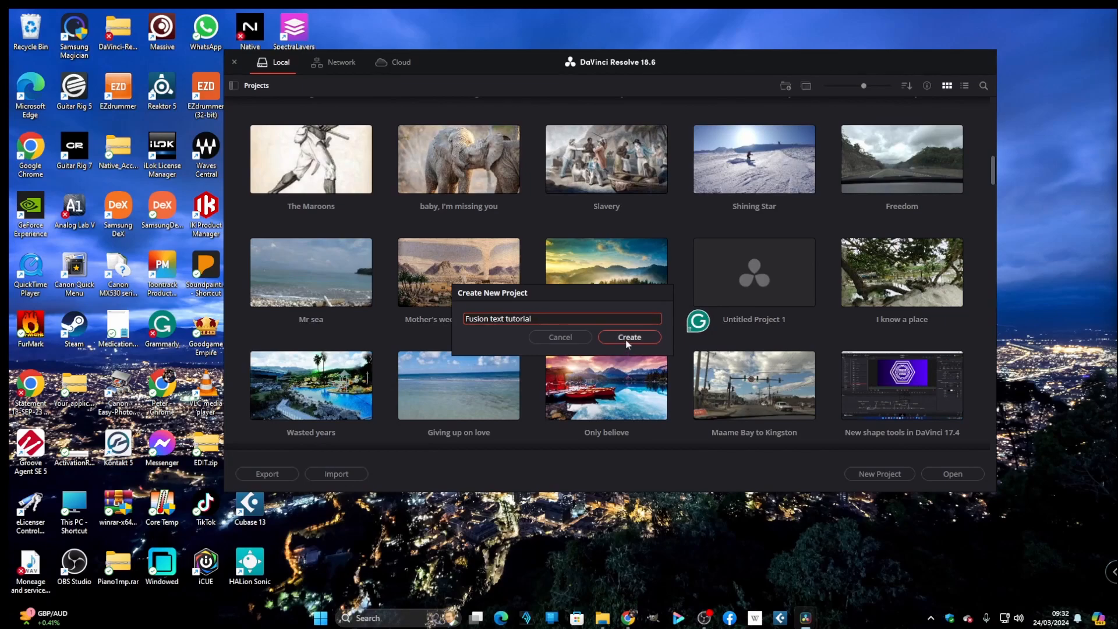
Create the project "Fusion text tutorial", open it on the Edit page and set the timeline frame rate to 30 fps
left_click(624, 339)
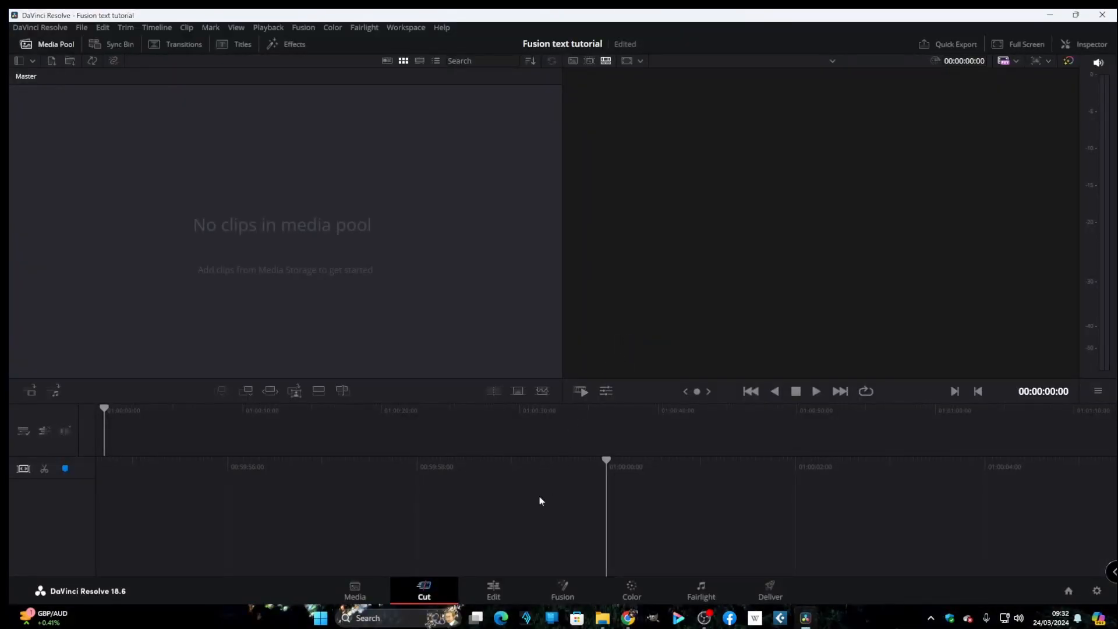
left_click(498, 589)
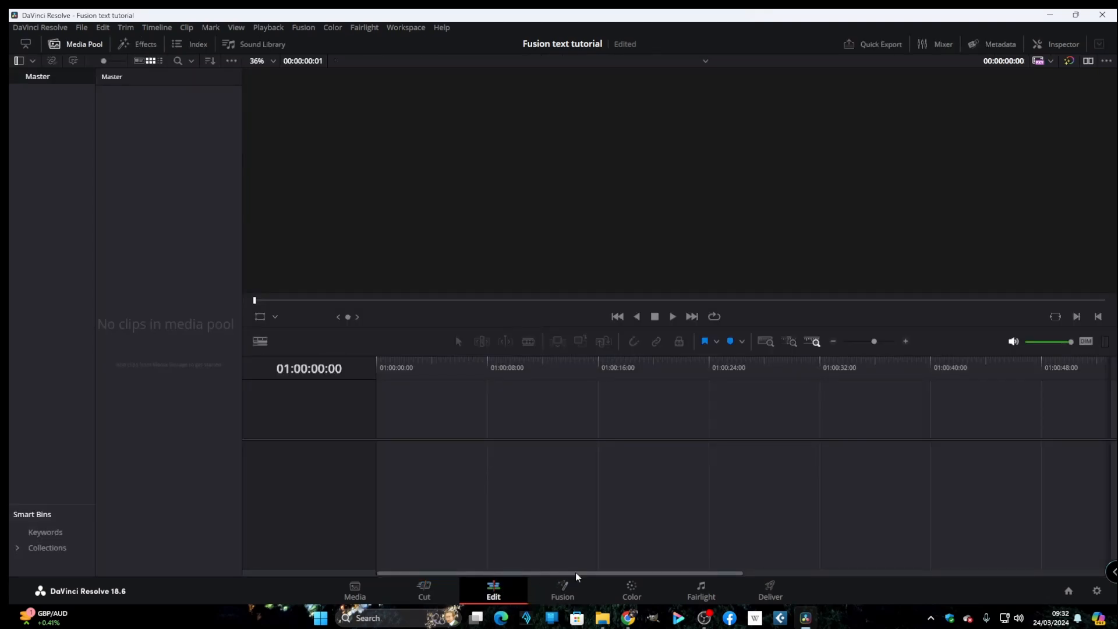
left_click(1097, 591)
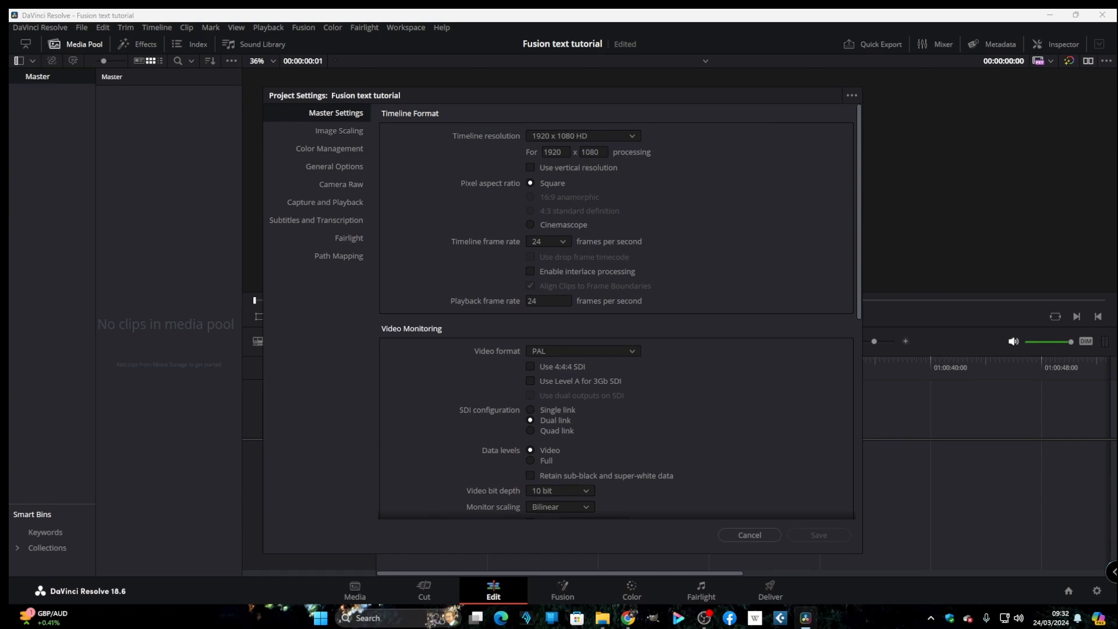
left_click(564, 240)
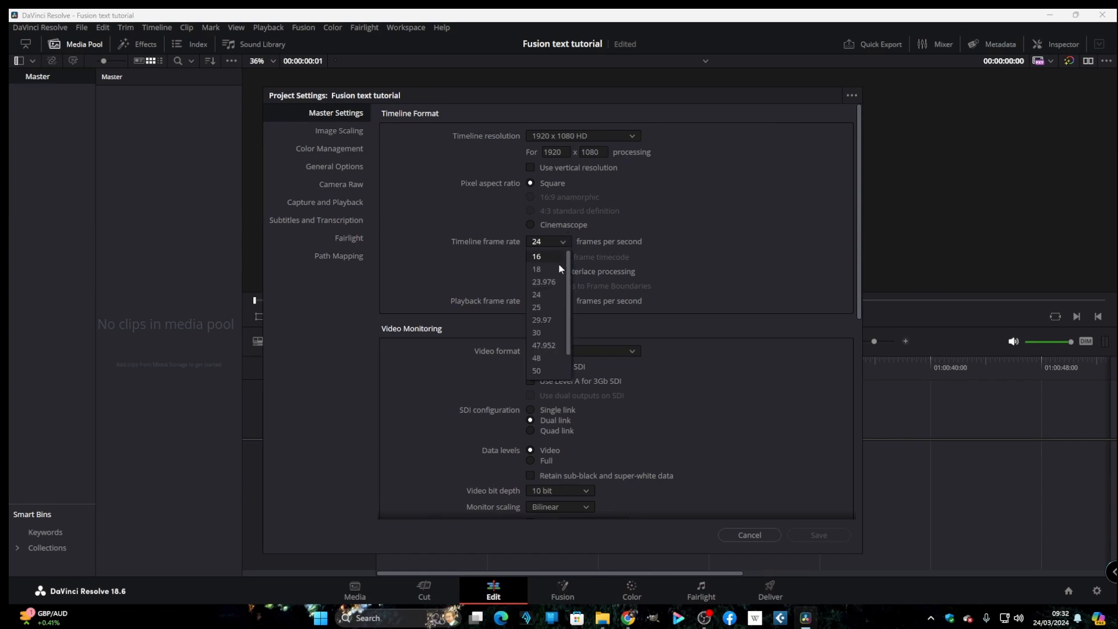
left_click(556, 333)
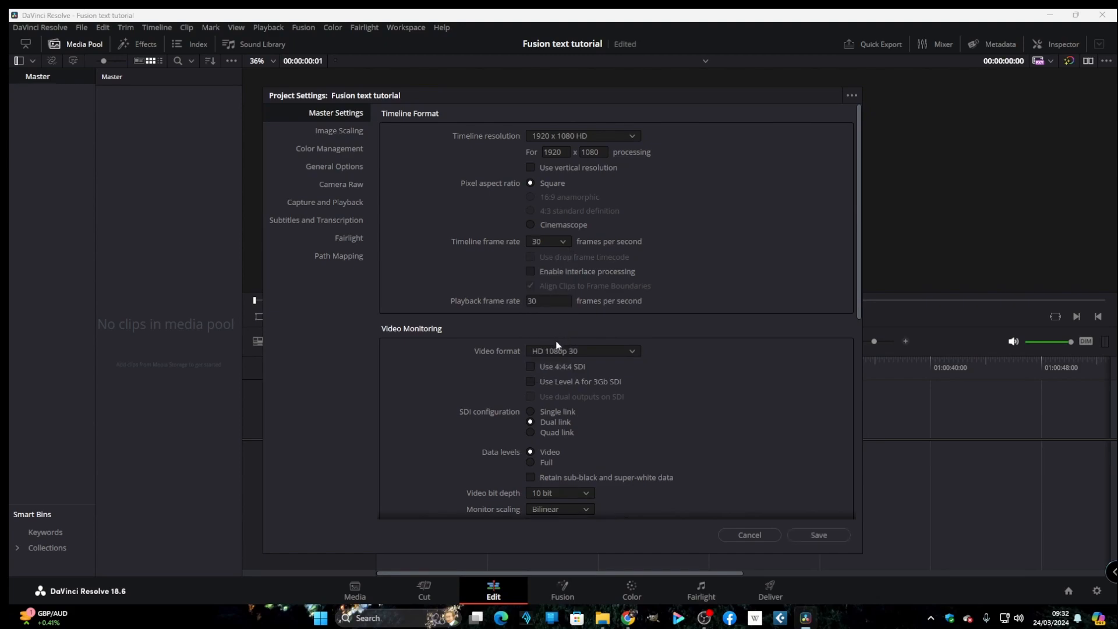
left_click(816, 540)
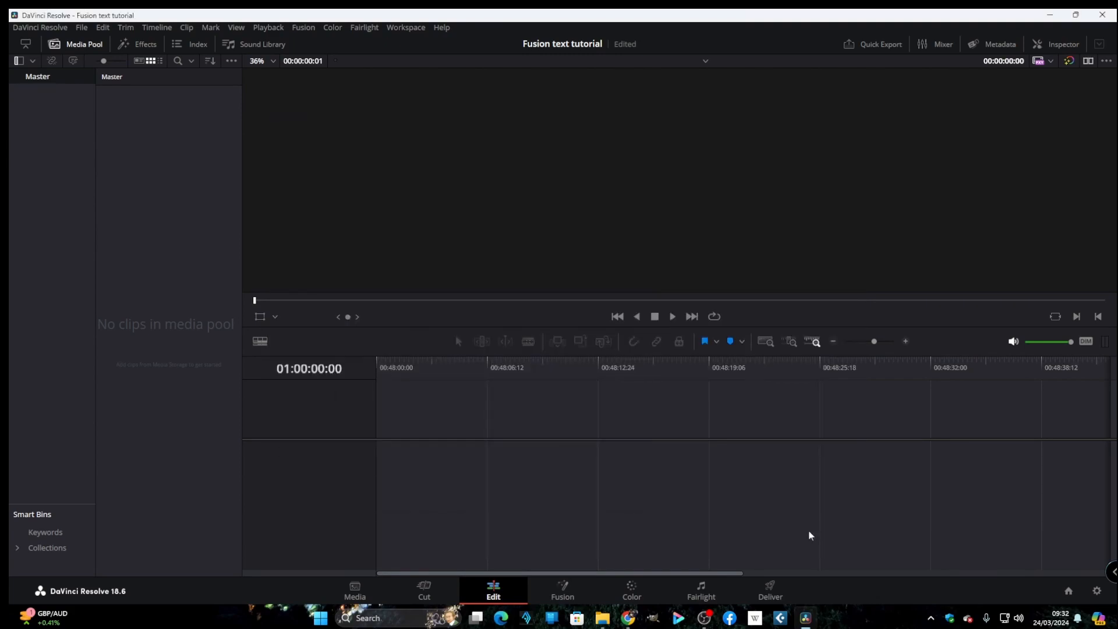
Add a new 5-second Fusion composition clip to the Master bin under its default name
right_click(154, 147)
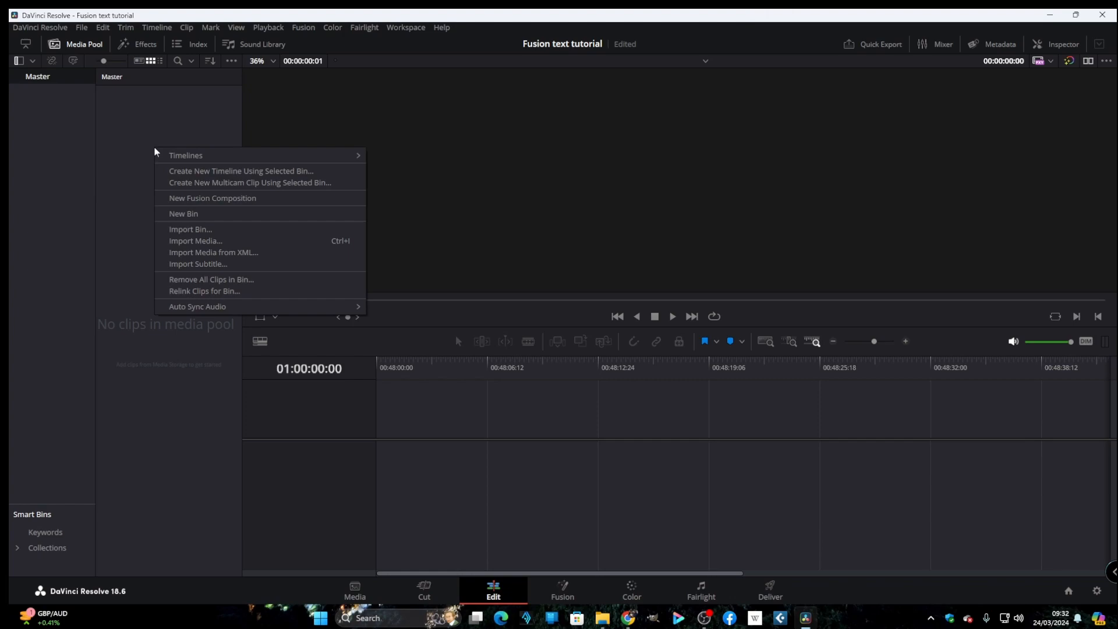
left_click(184, 199)
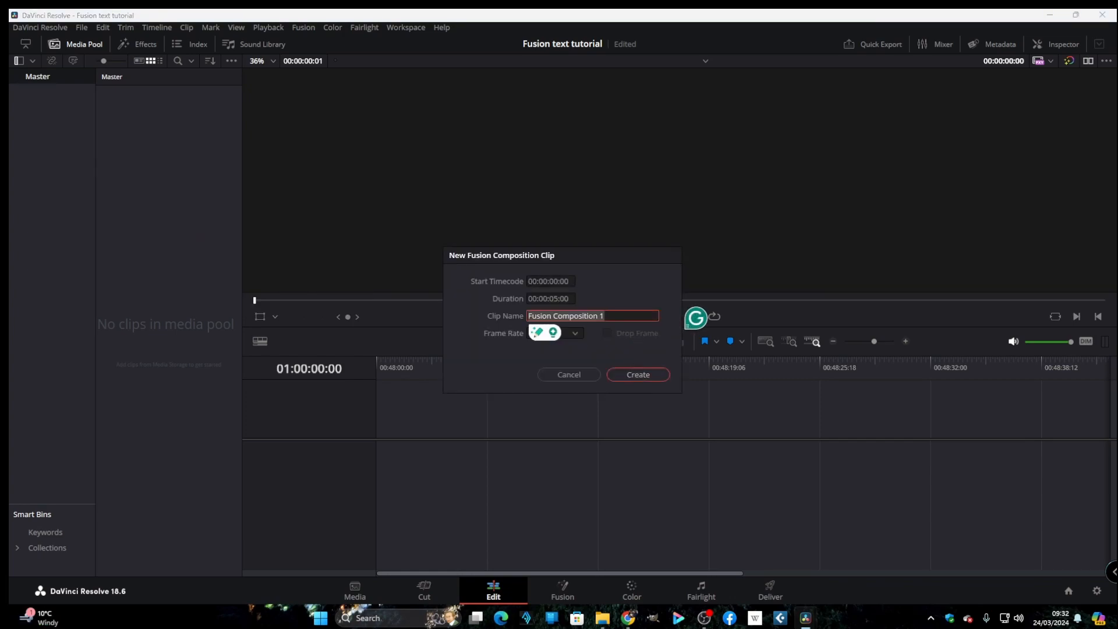
left_click(637, 375)
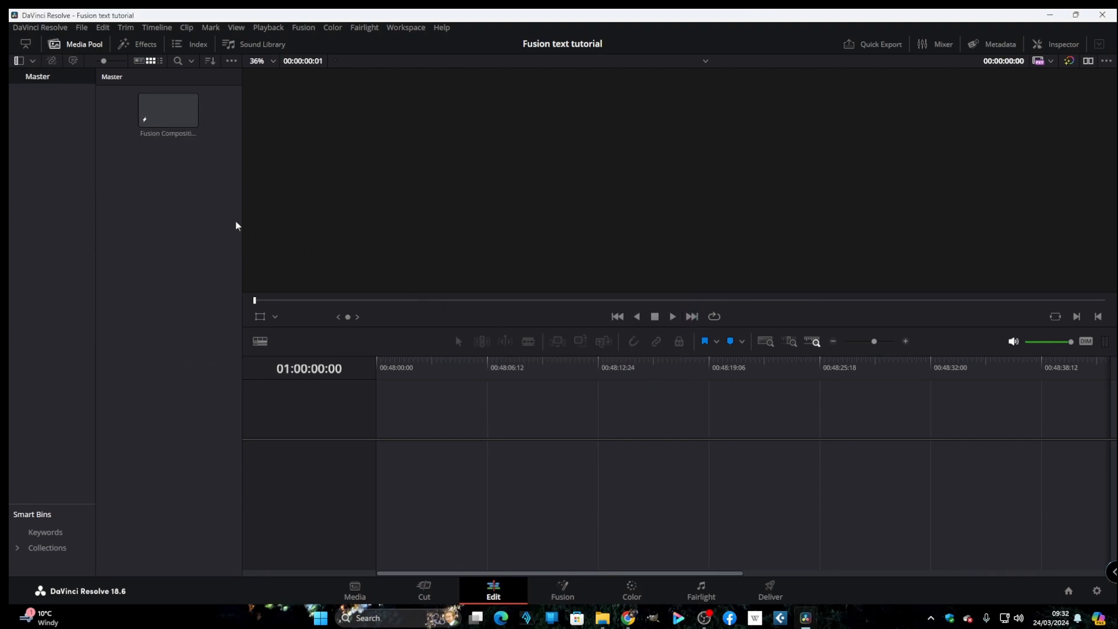
Import the snow clip "video (1080p).mp4" from the Clouds folder into the Master bin
right_click(156, 183)
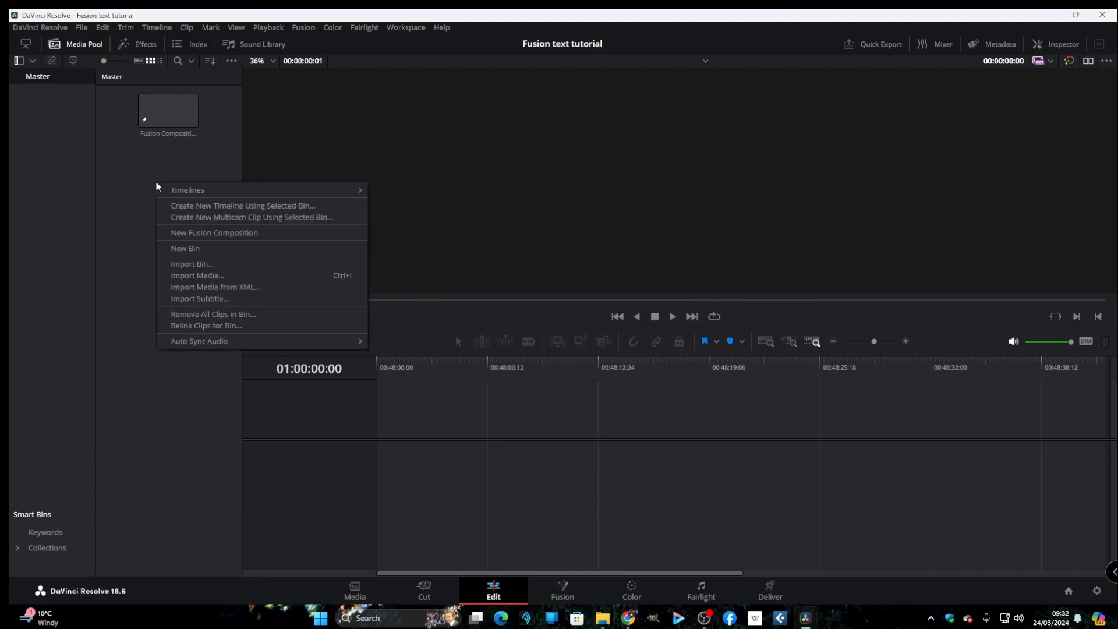
left_click(194, 275)
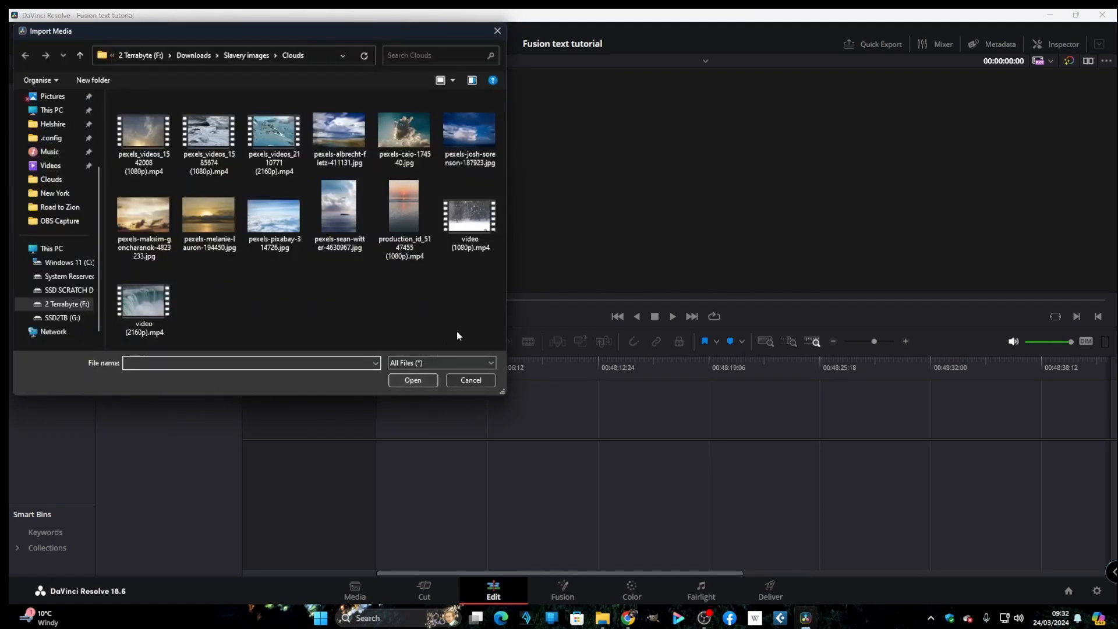
left_click(475, 223)
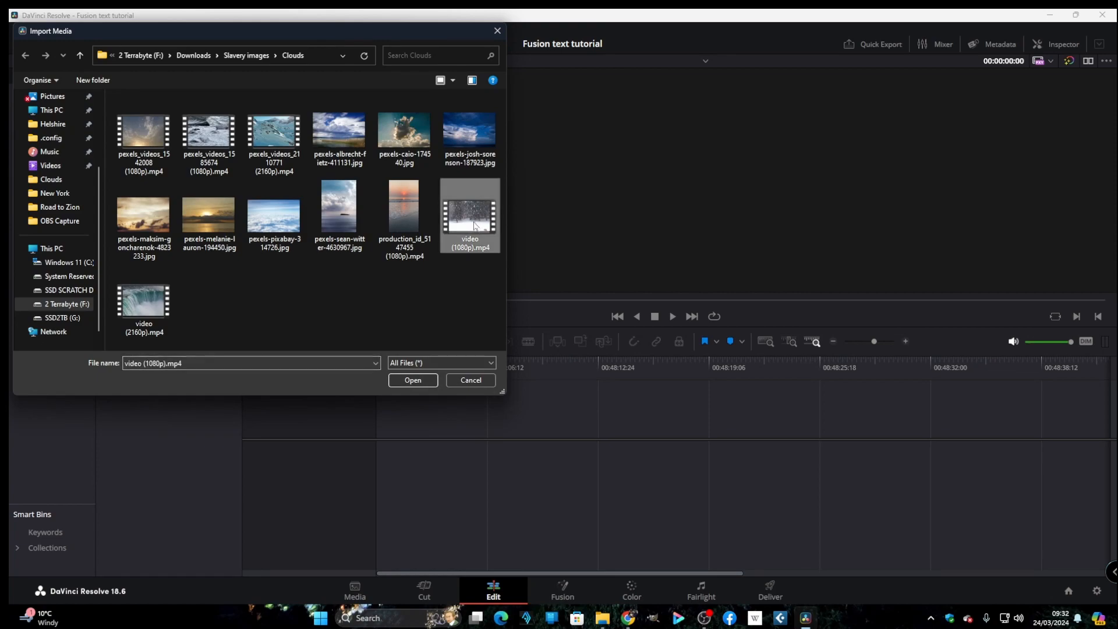
left_click(422, 379)
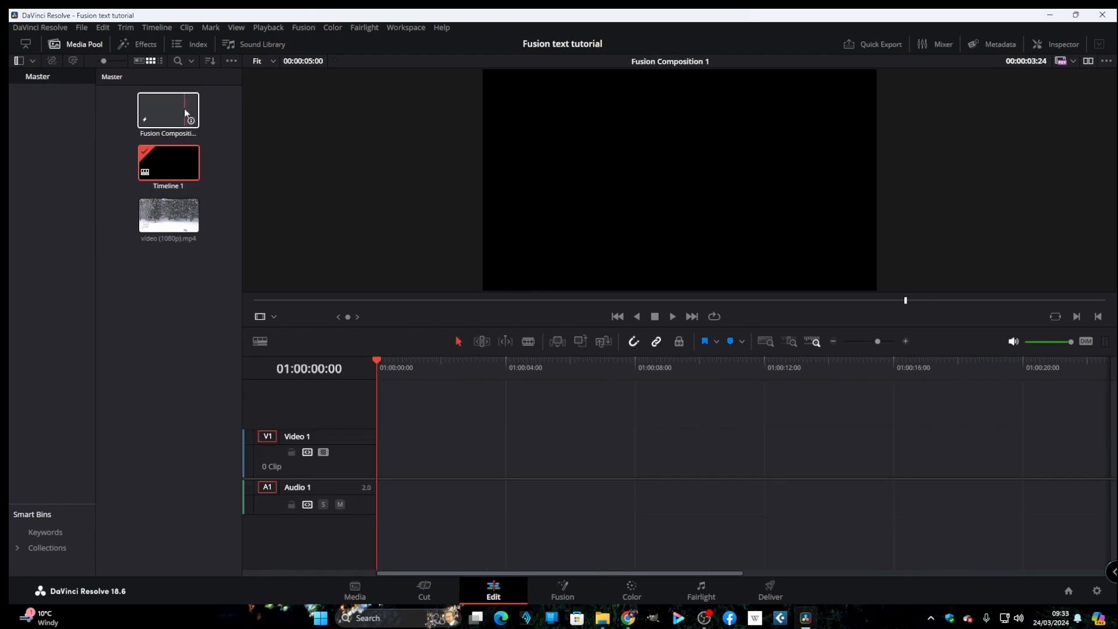
Place the Fusion composition at the start of the Video 1 track and open it on the Fusion page
left_click_drag(184, 108, 382, 462)
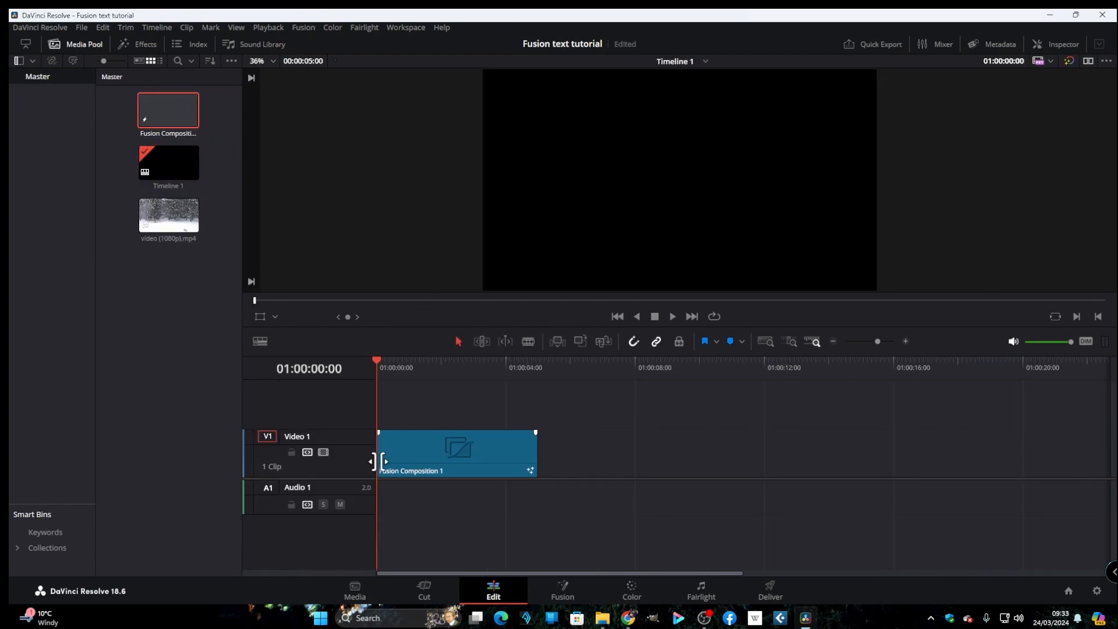
left_click(555, 588)
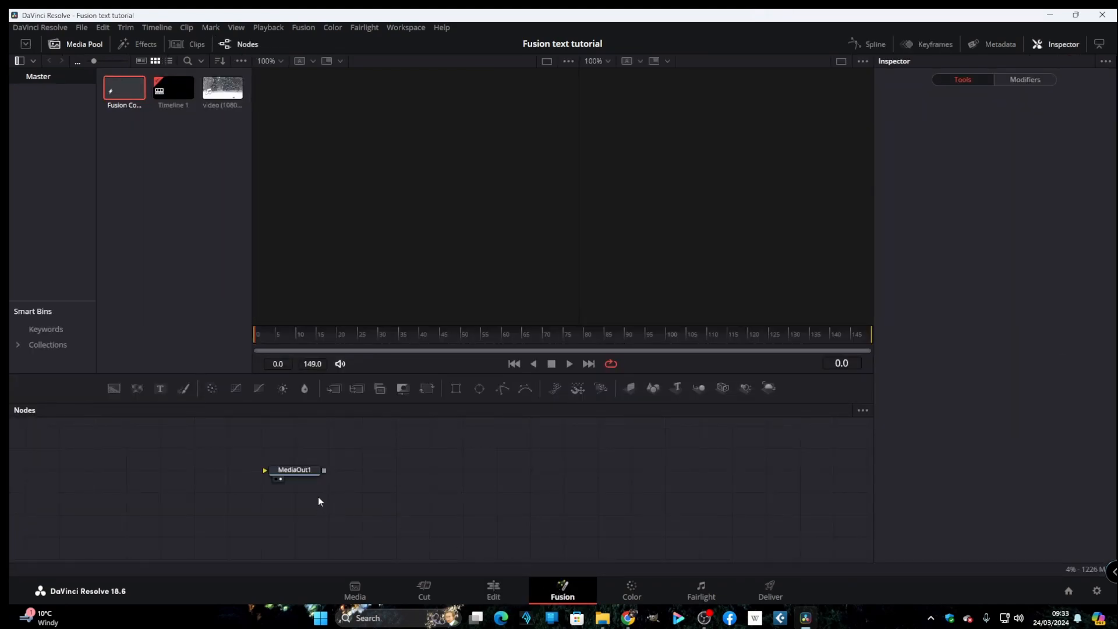
Bring the snow video in as the input feeding MediaOut1, with the nodes spaced well apart, and show the result in a single viewer
left_click_drag(310, 471, 537, 516)
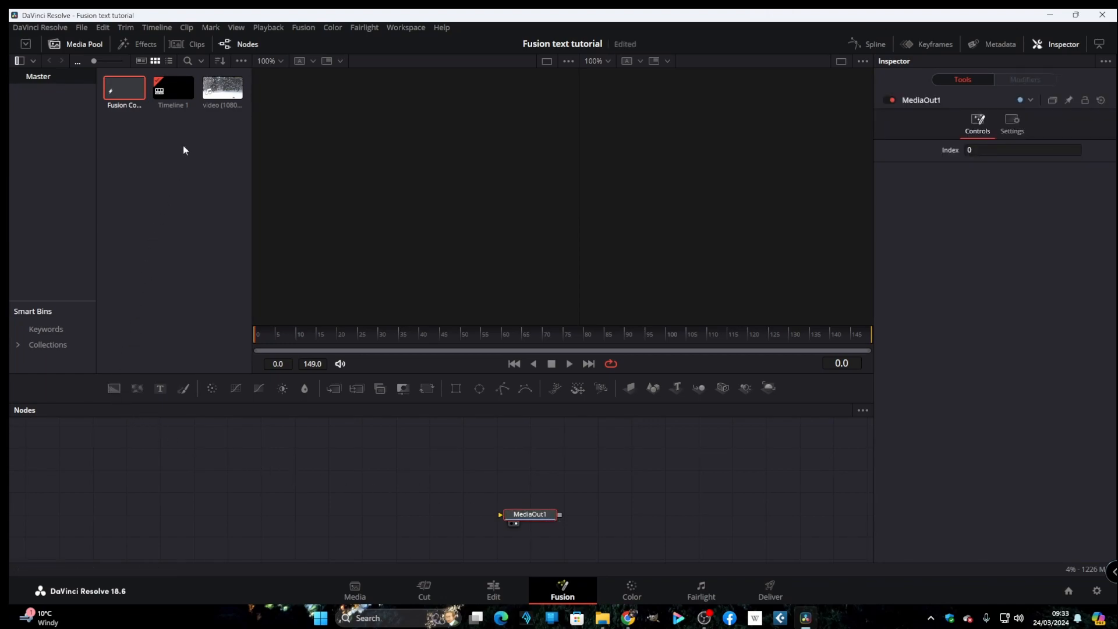
left_click_drag(223, 87, 505, 518)
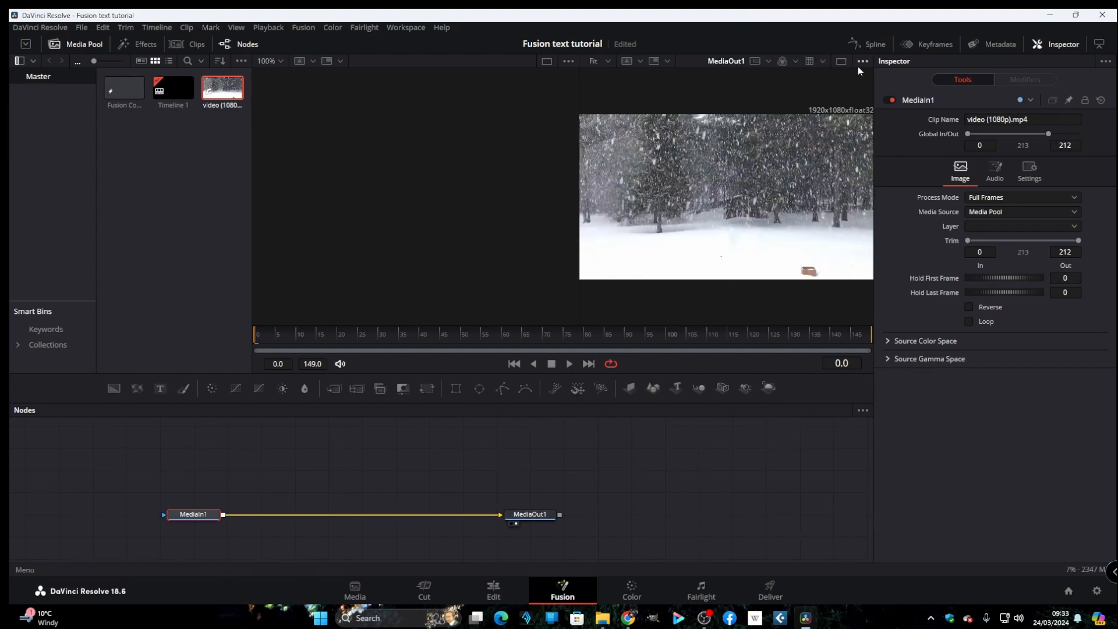
left_click(842, 61)
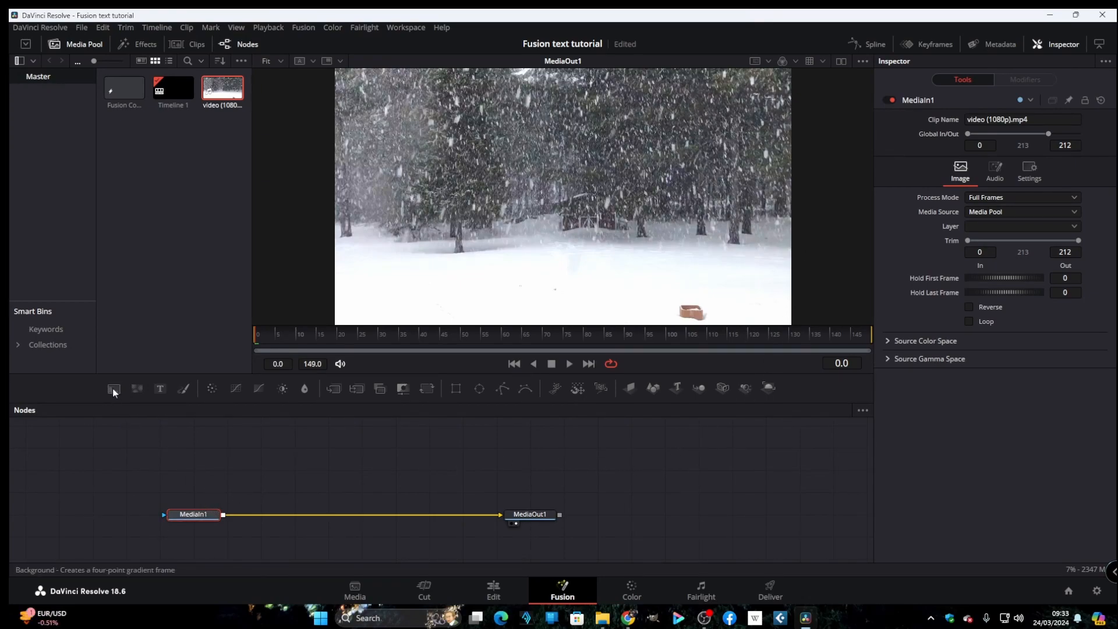
Merge a Background node and a Text+ node, in that order, into the connection between MediaIn1 and MediaOut1
left_click_drag(113, 388, 224, 518)
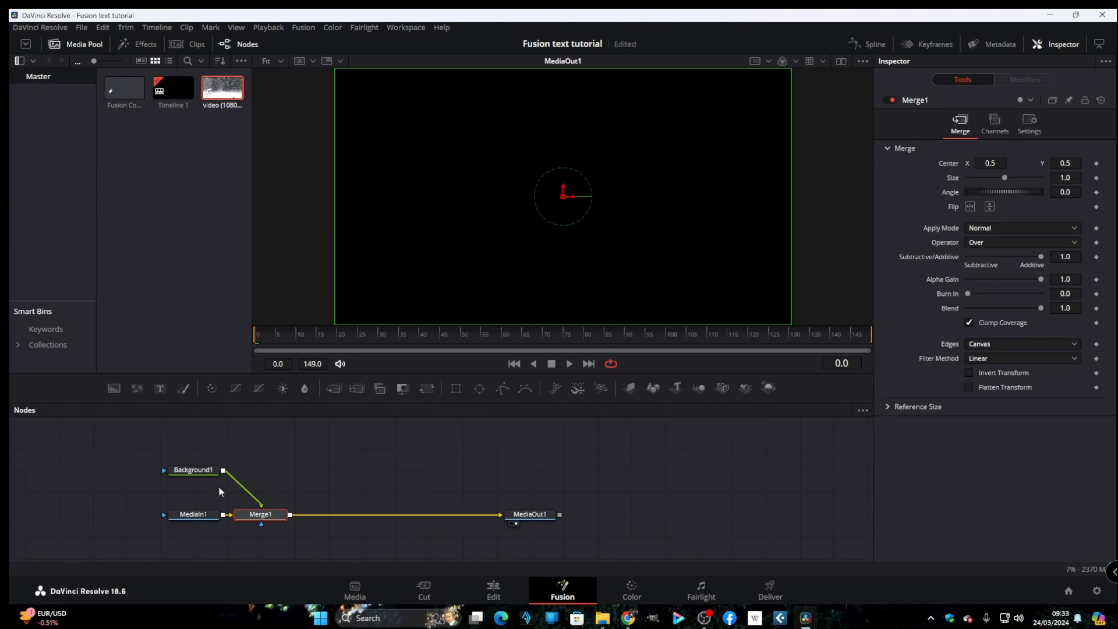
left_click(253, 451)
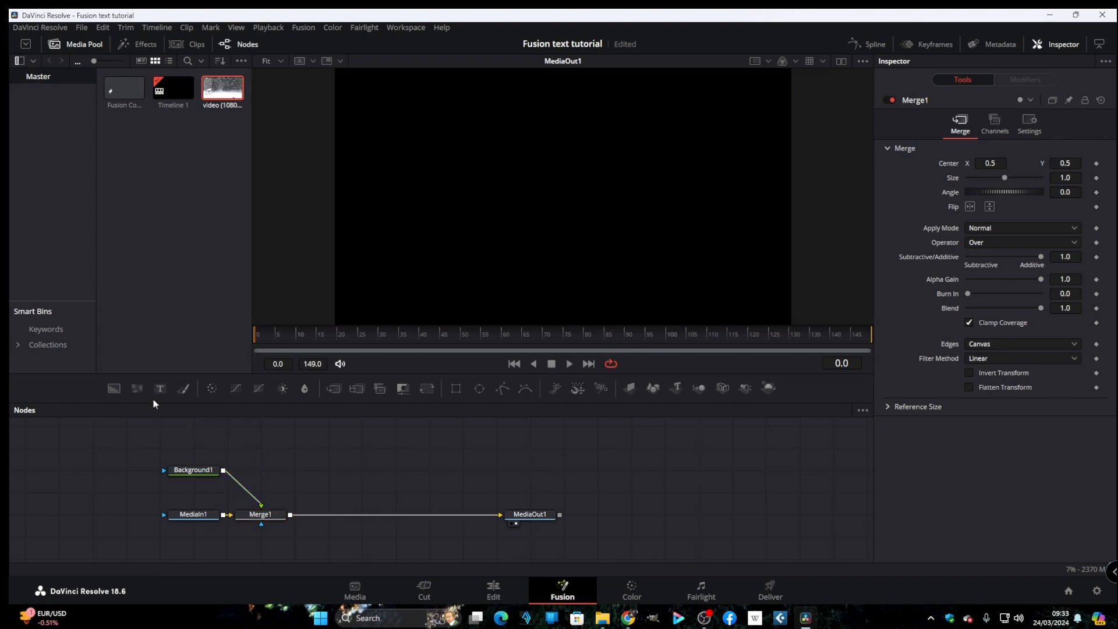
left_click_drag(160, 388, 294, 518)
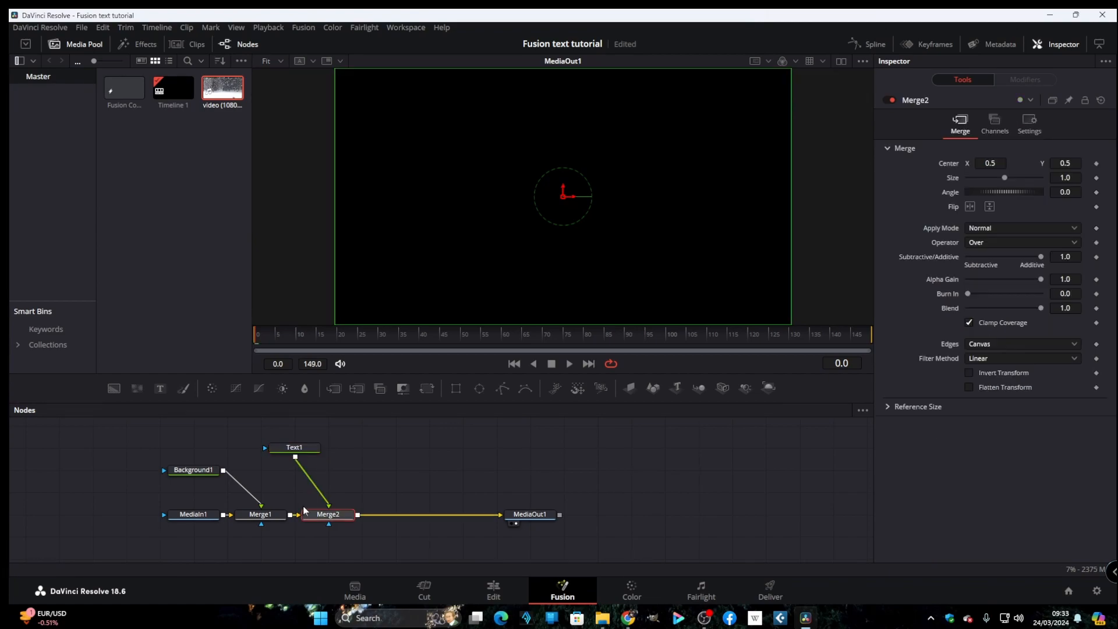
Mask Background1 with a rectangle and narrow it to a thin vertical line with a width of 0.008
left_click(202, 473)
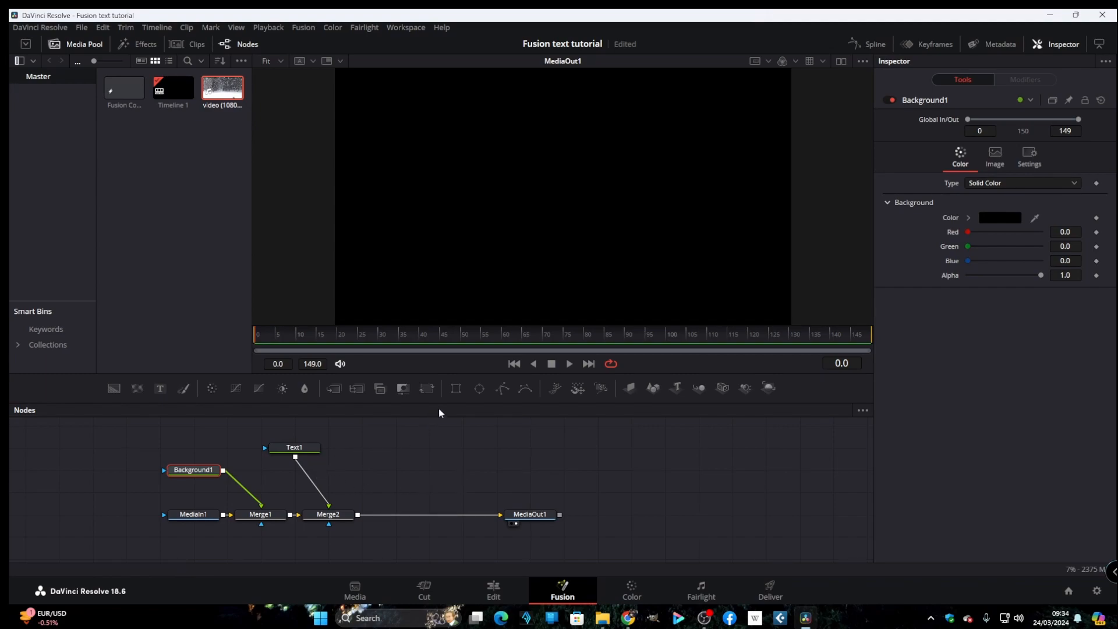
left_click(456, 389)
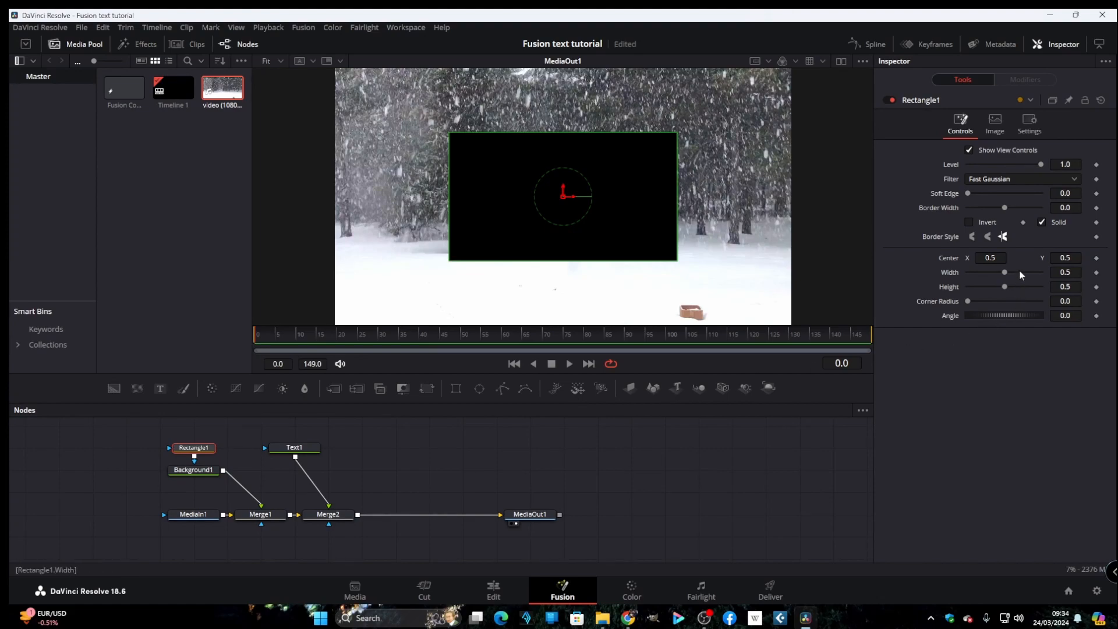
left_click_drag(1009, 271, 967, 282)
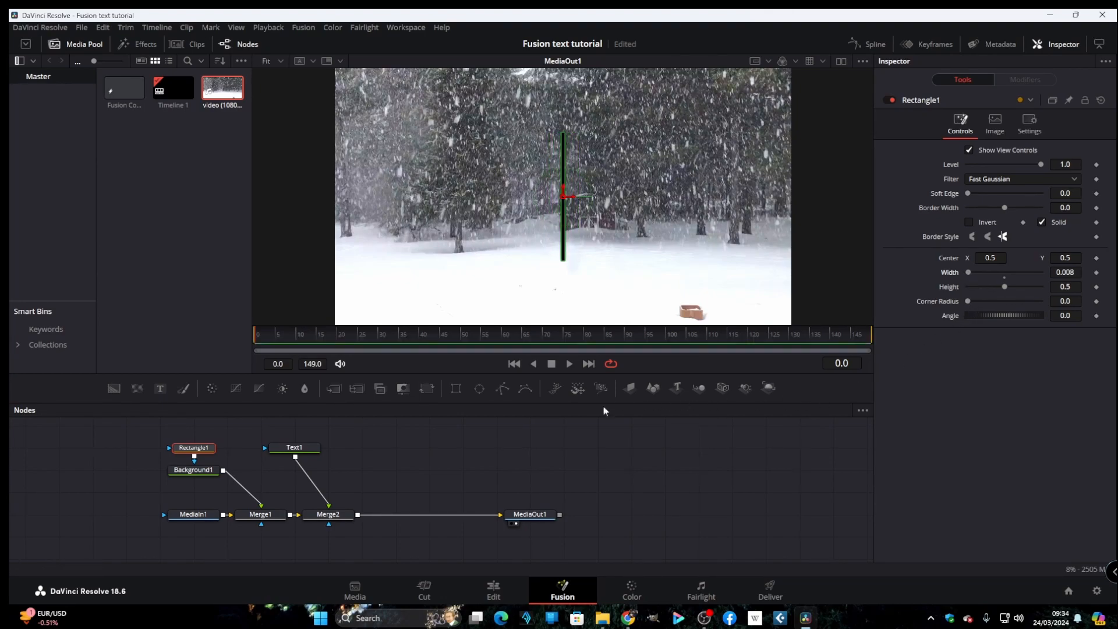
Enter "STARRING" and "JAMES BOND" on two lines as the text of Text1
left_click(306, 447)
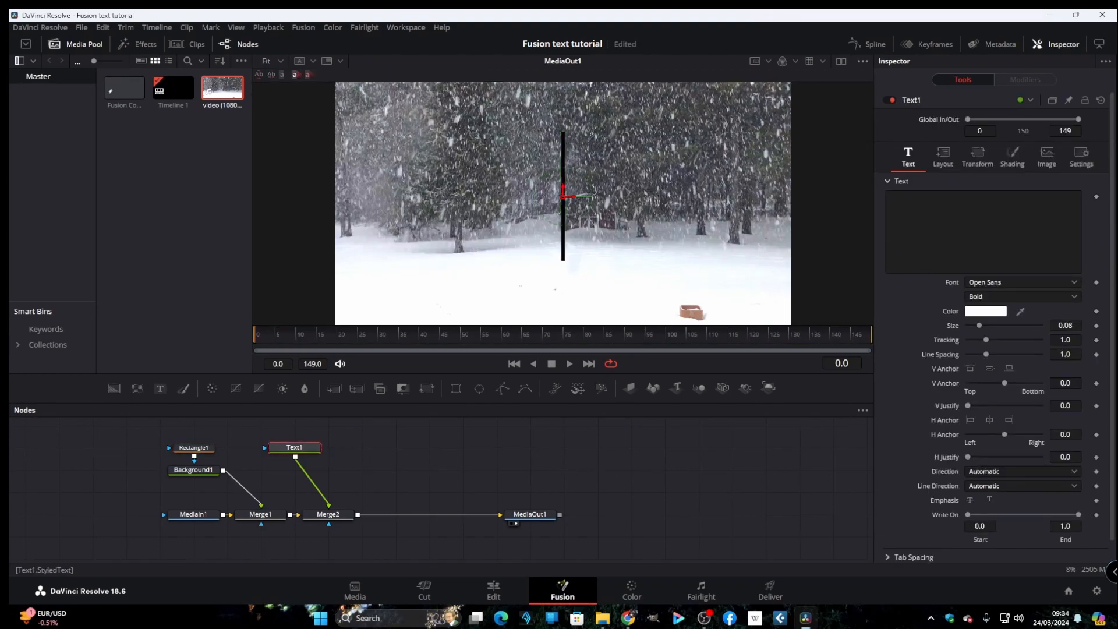
left_click(932, 227)
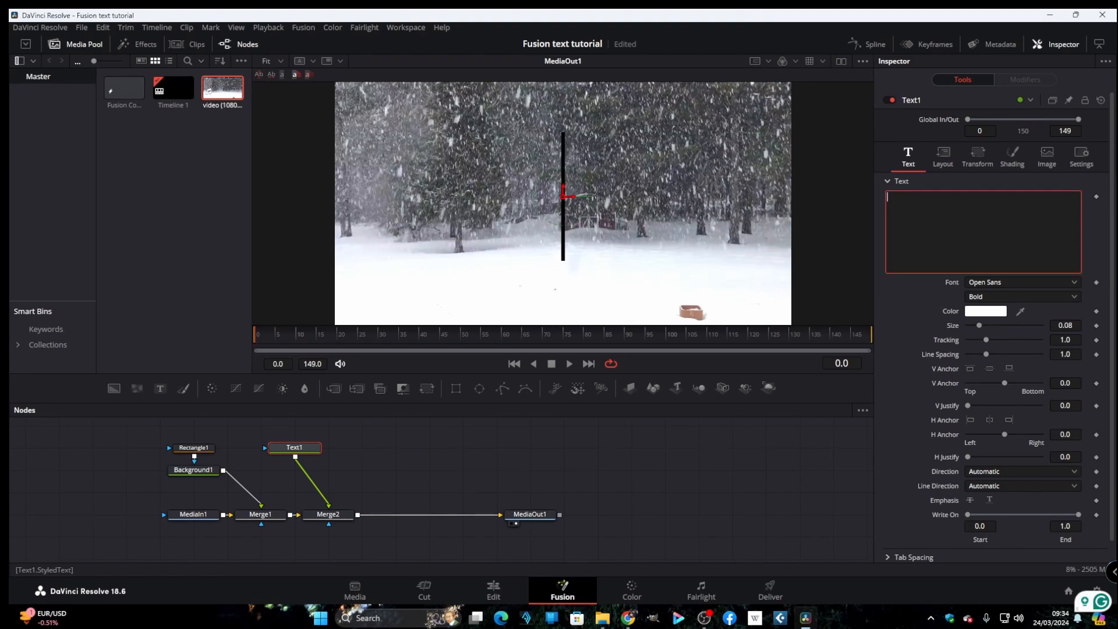
type("STARRING")
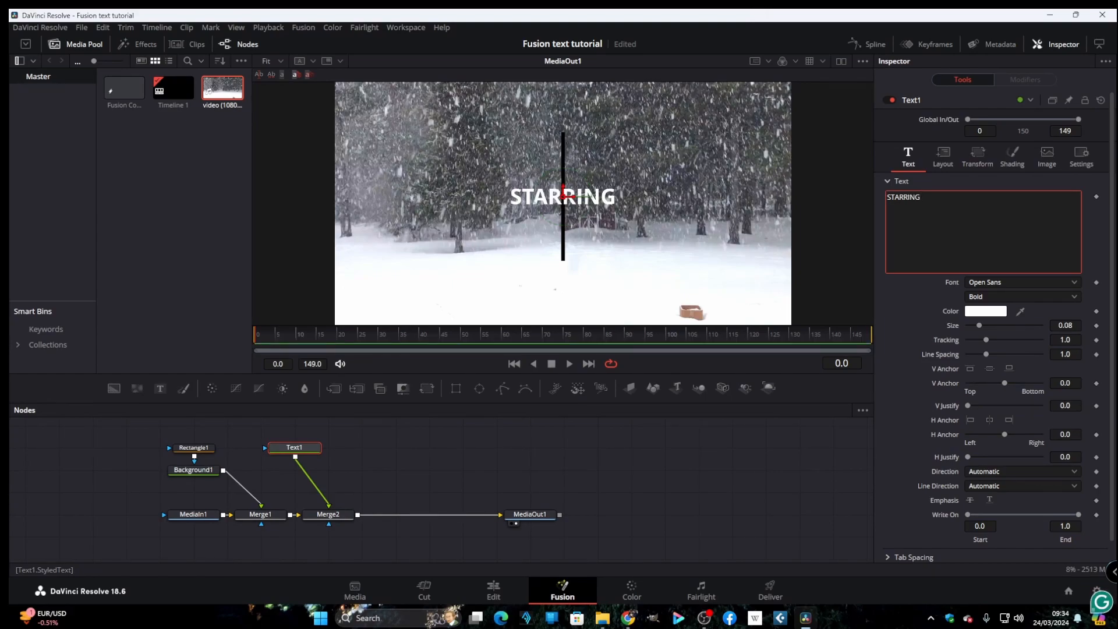
key("Return")
type("J")
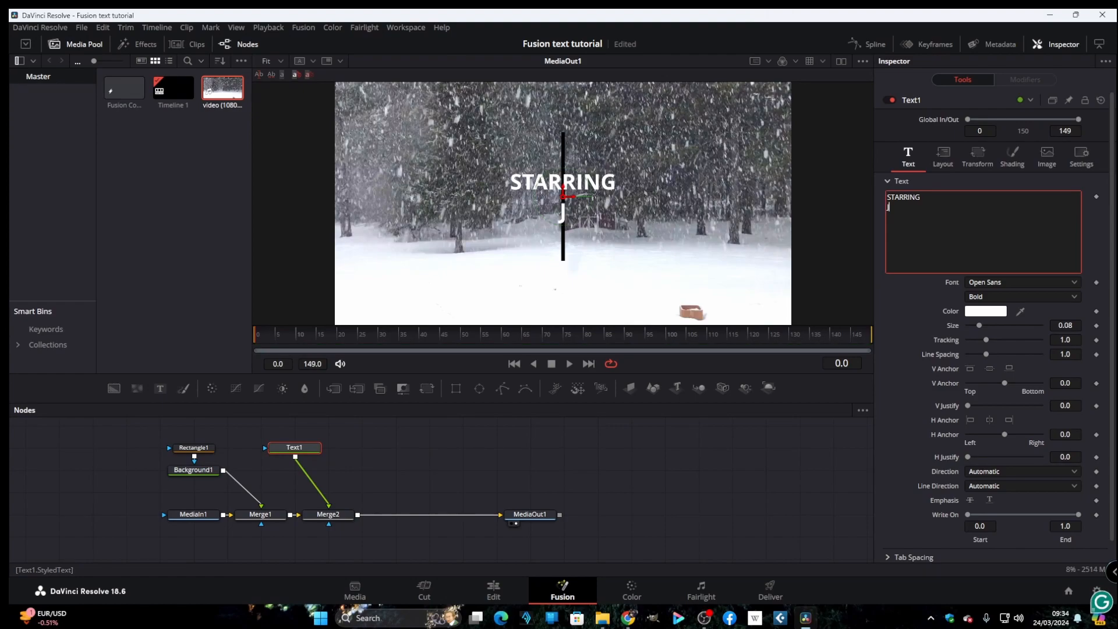
type("AMES ")
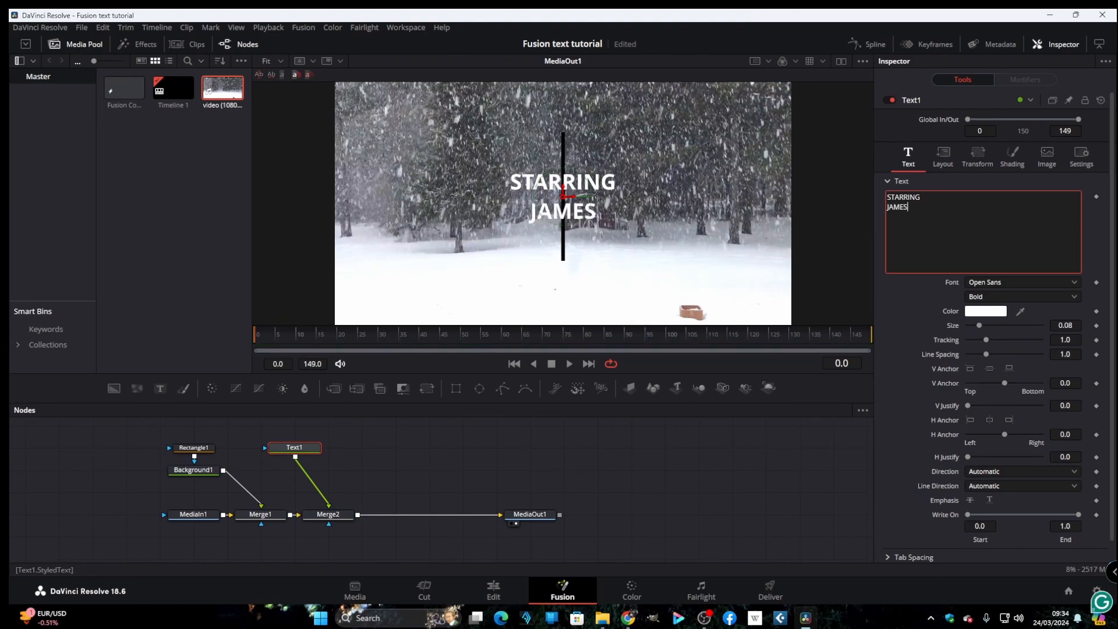
type("BOND")
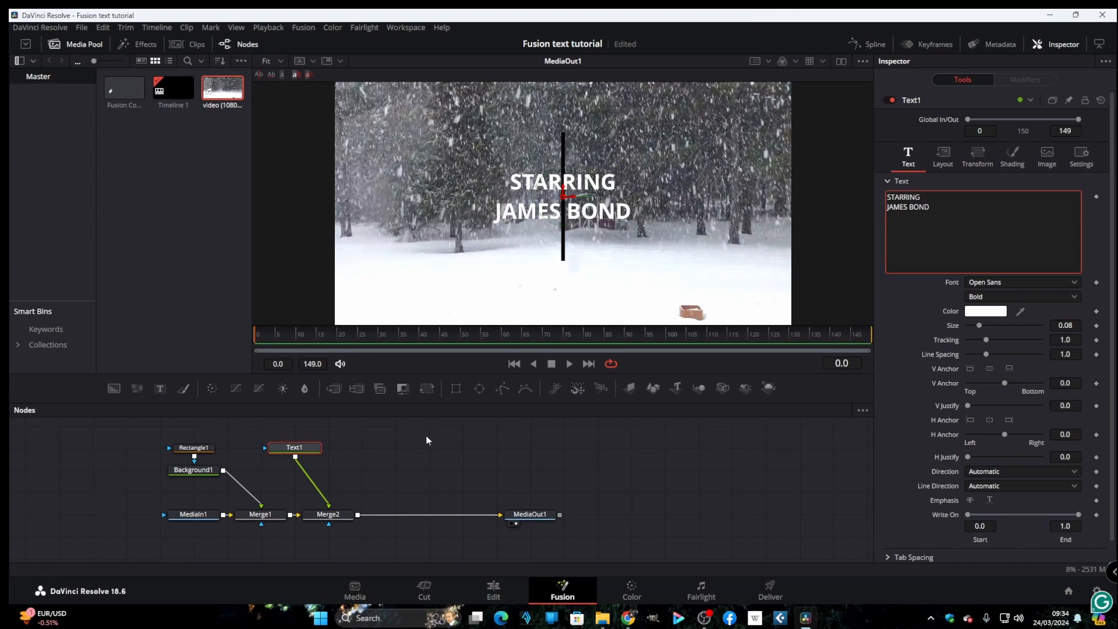
Move the thin line of Rectangle1 to the left edge of the title by setting its center X to 0.336
left_click(198, 448)
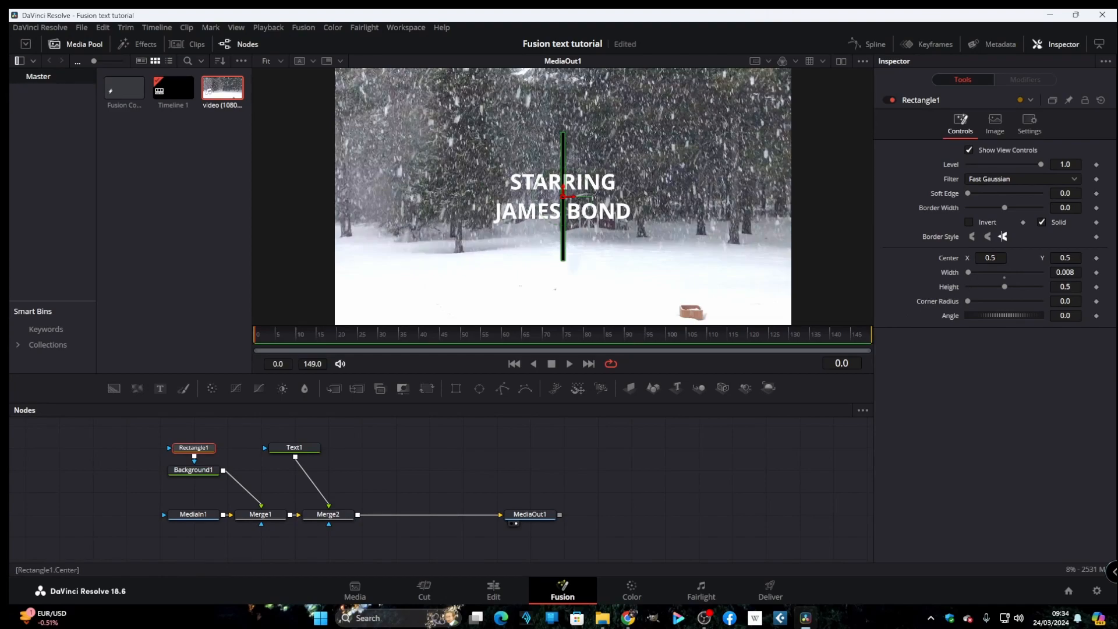
left_click_drag(990, 258, 917, 257)
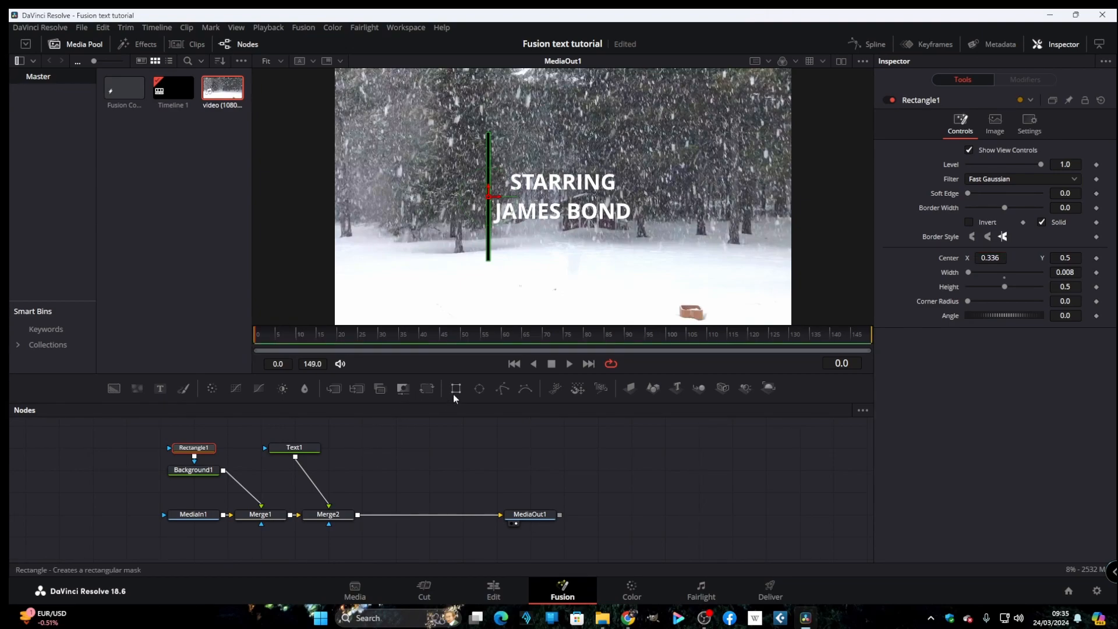
Mask Text1 with an inverted rectangle whose center X is 0.089, so its right edge meets the thin line
left_click(304, 448)
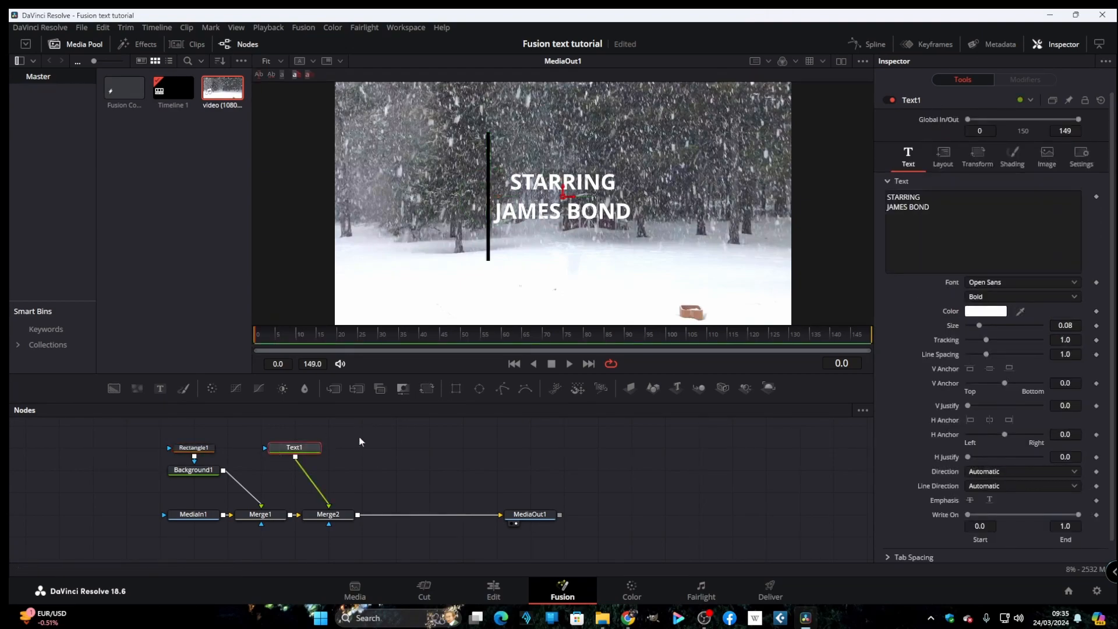
left_click(459, 391)
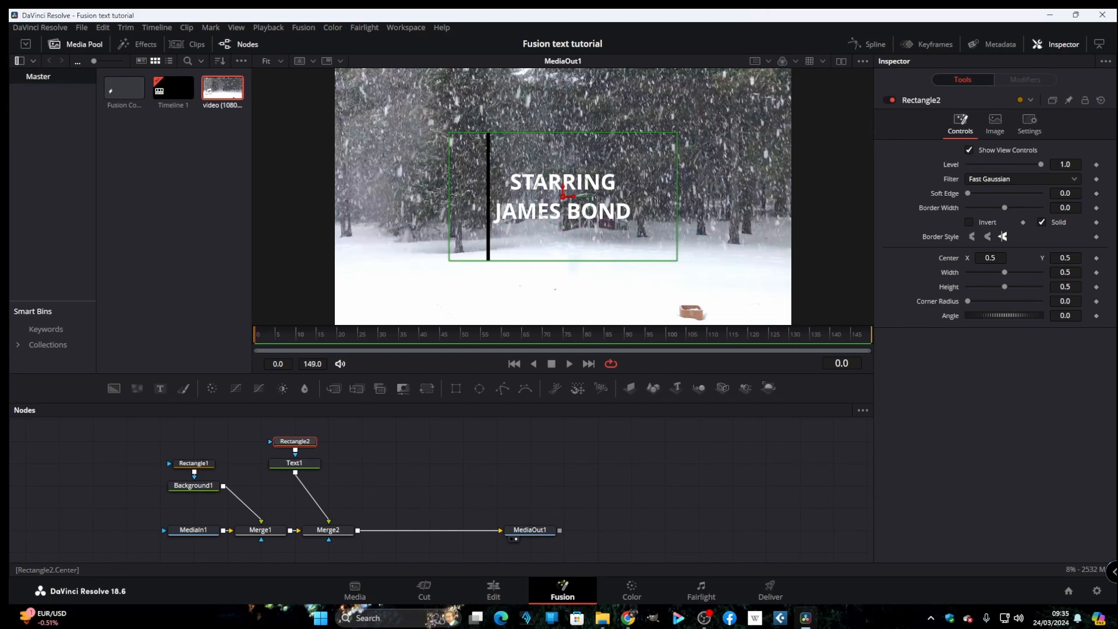
left_click_drag(998, 258, 846, 257)
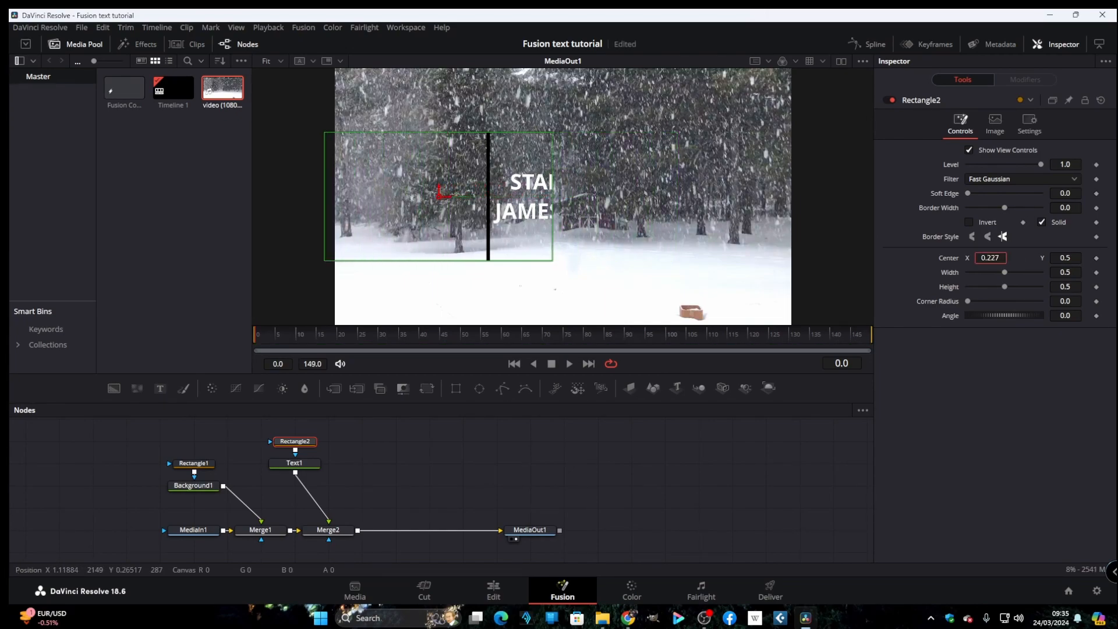
left_click(970, 222)
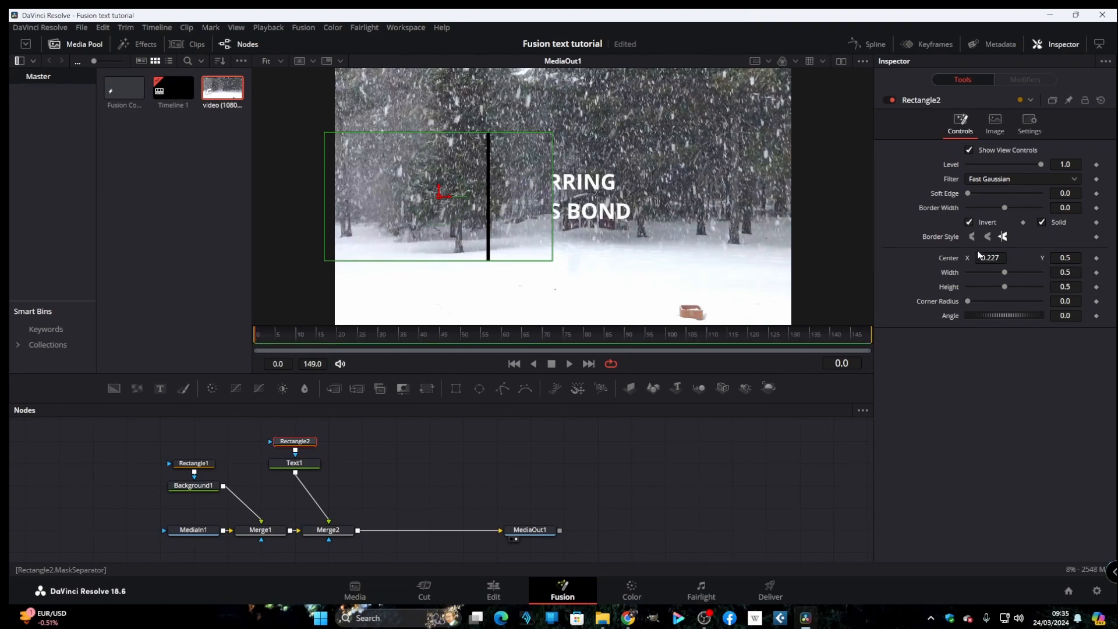
left_click_drag(991, 258, 911, 258)
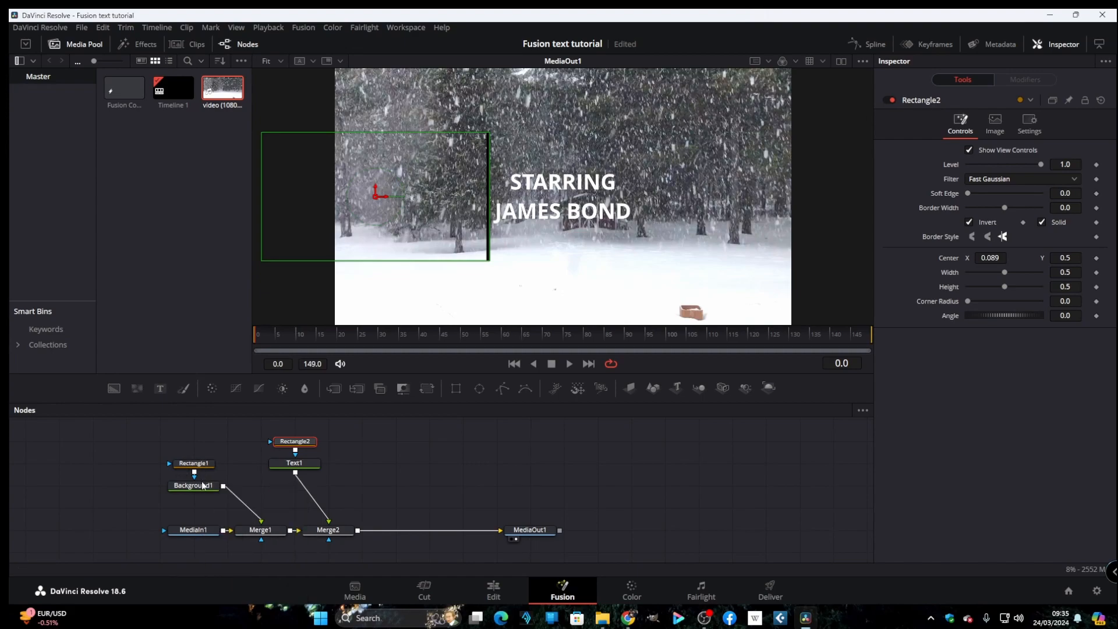
Make the thin line invisible by setting Background1's alpha to 0.0
left_click(204, 485)
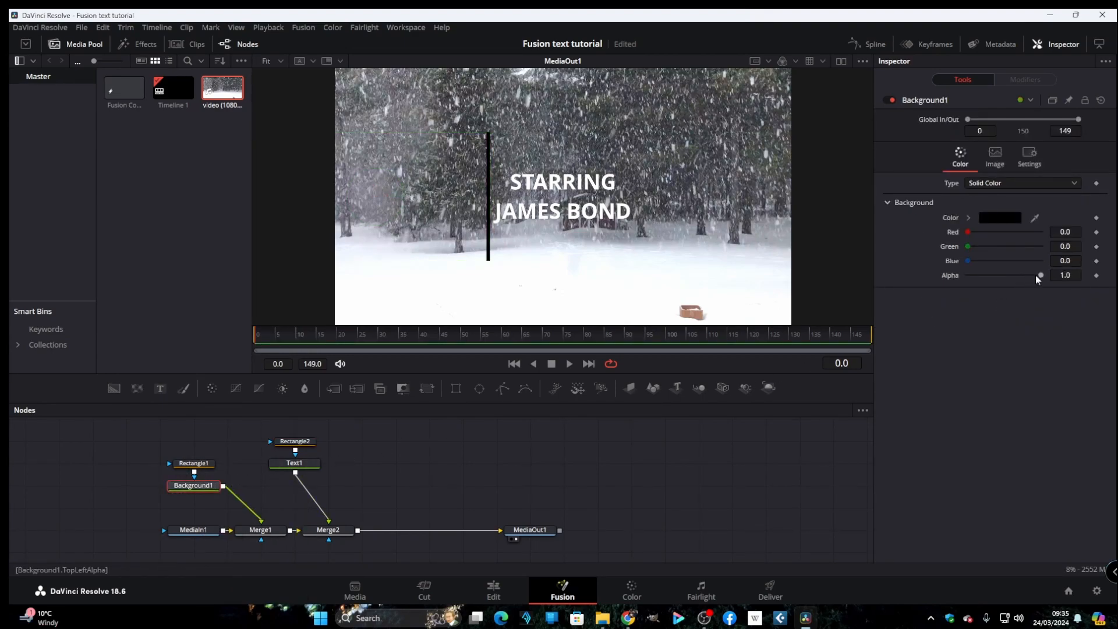
left_click_drag(1040, 277, 966, 284)
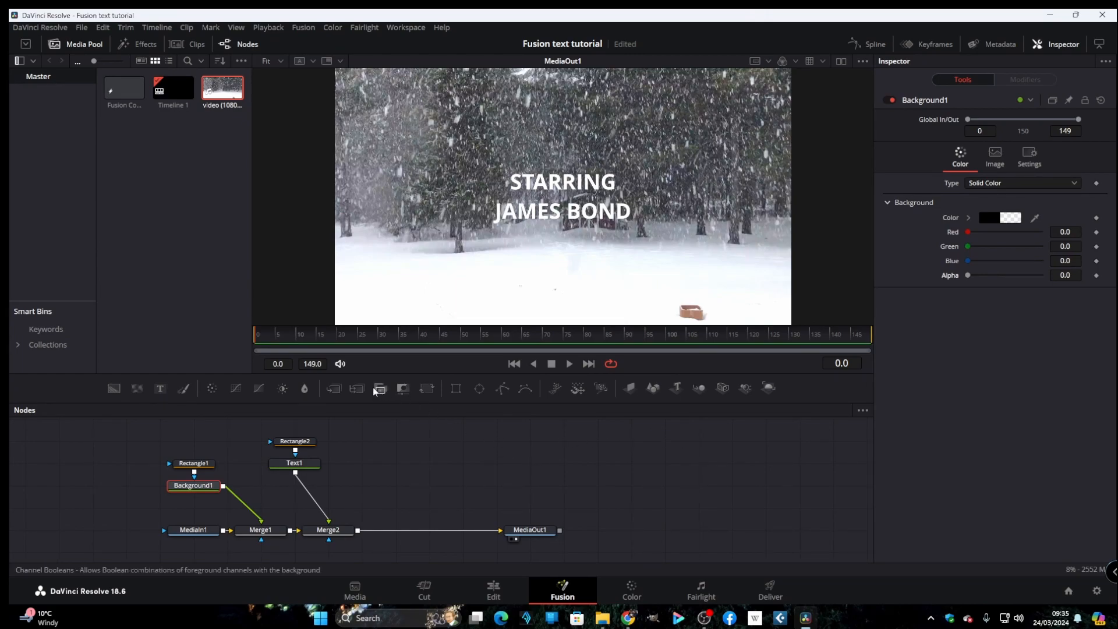
Animate Text1's layout center with a keyframe at X 0.5 on frame 45 and one at X -0.164 on frame 0
left_click(305, 466)
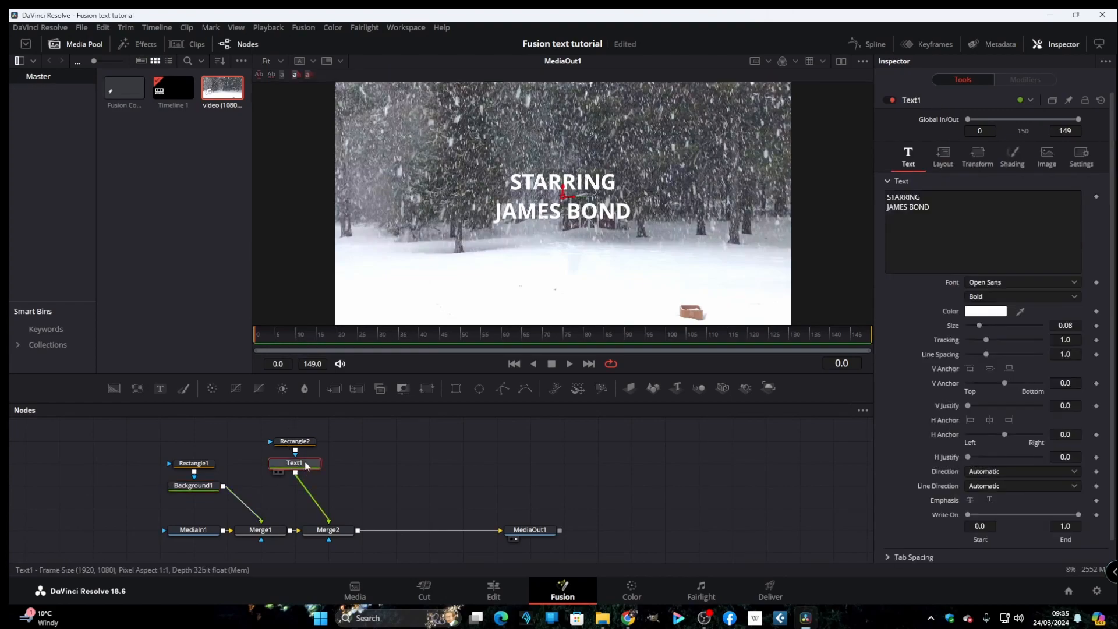
left_click_drag(257, 341, 440, 354)
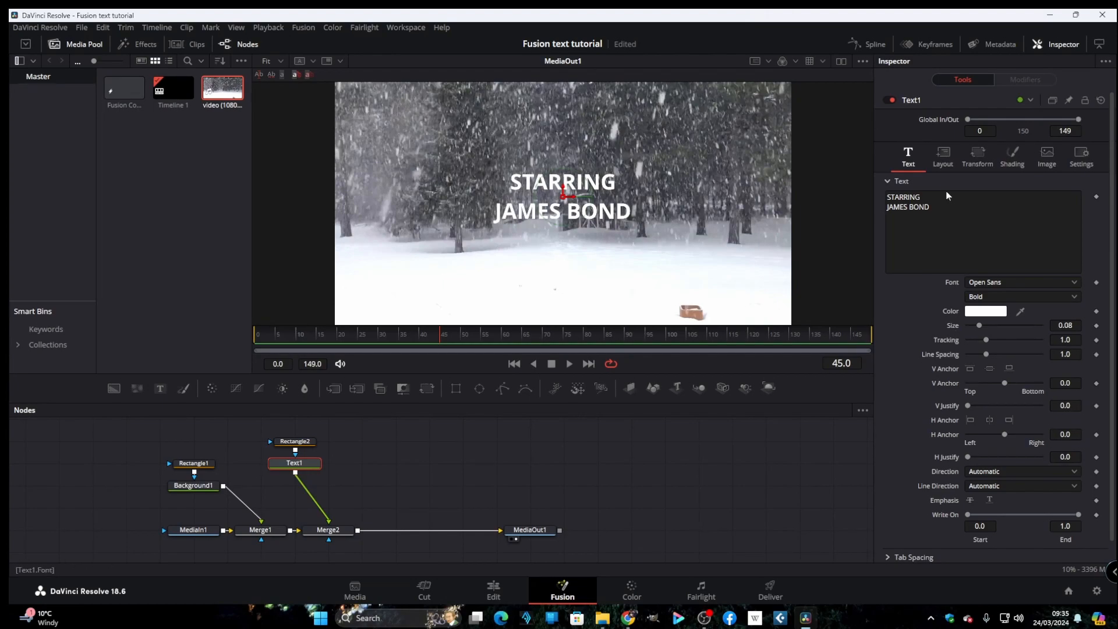
left_click(945, 158)
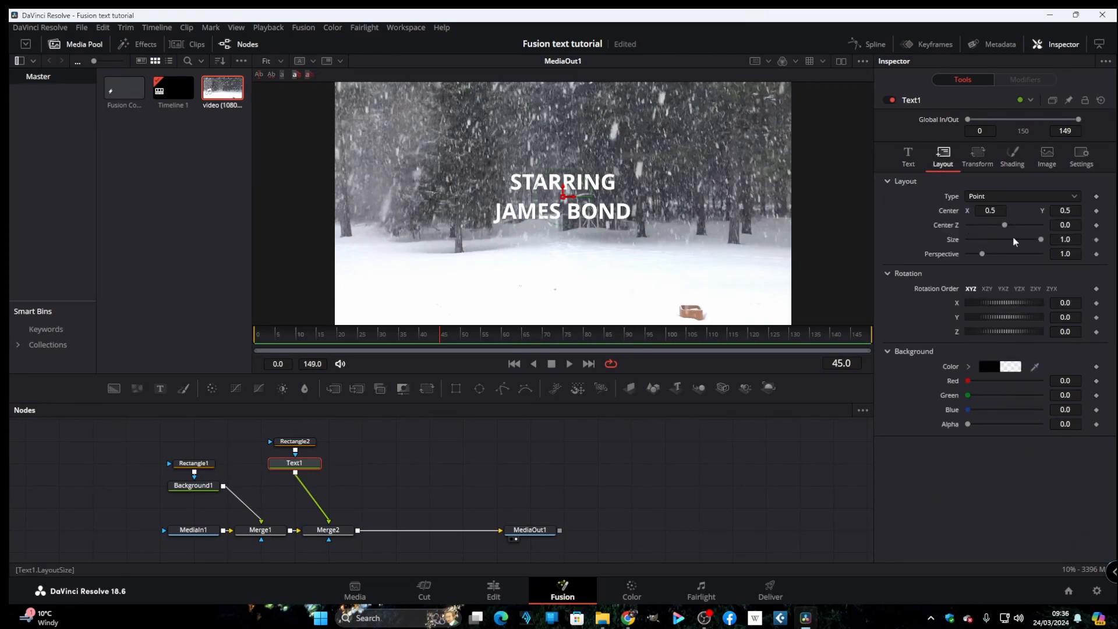
left_click(1098, 212)
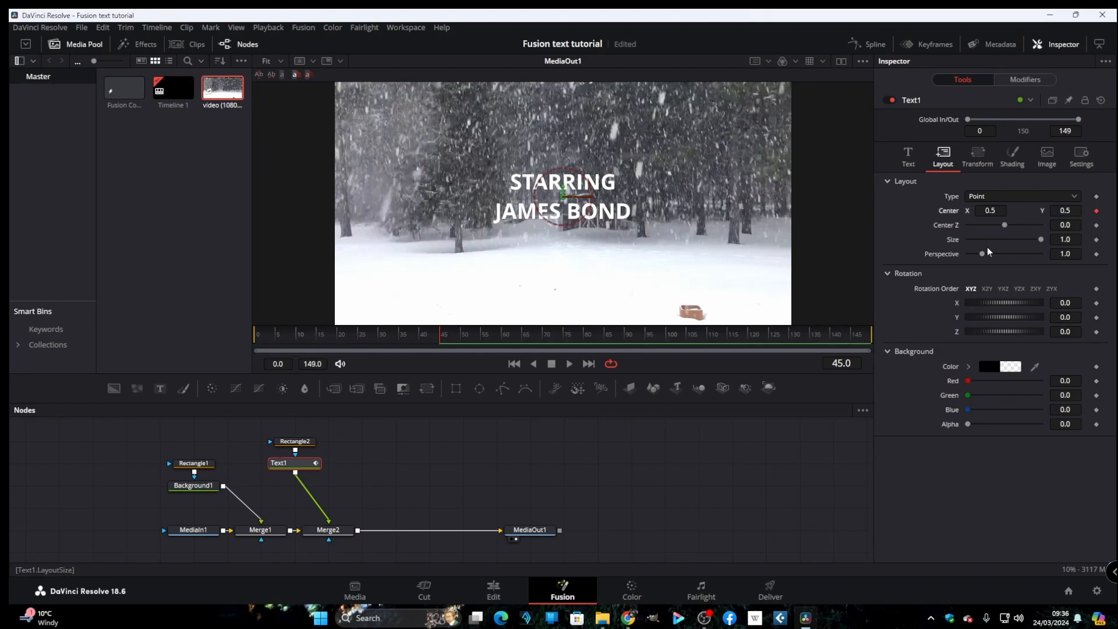
left_click_drag(438, 338, 255, 355)
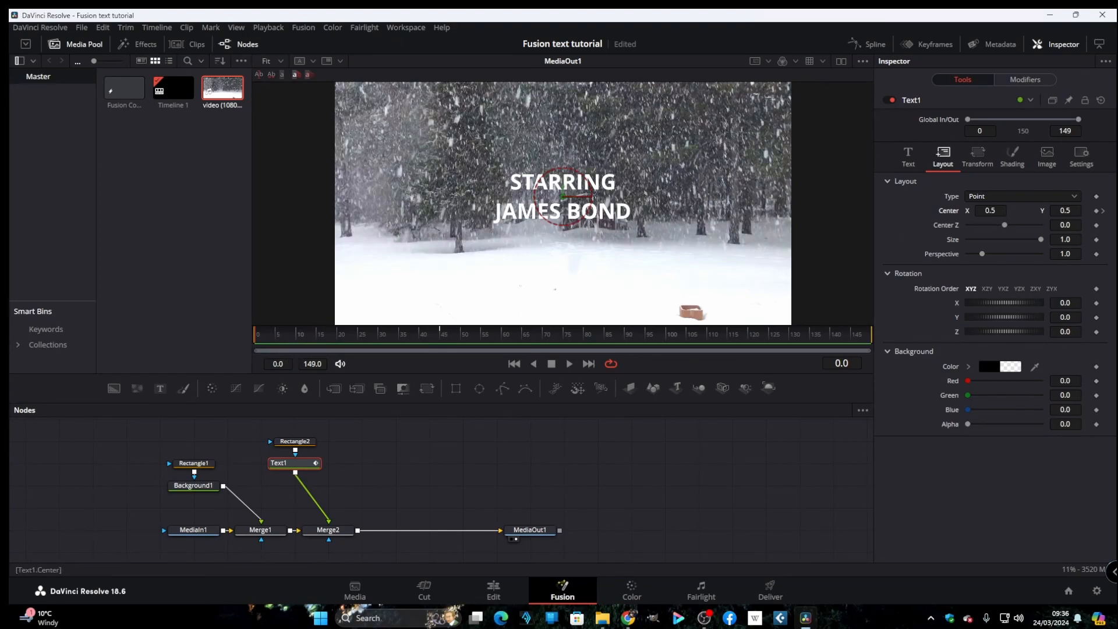
left_click_drag(993, 211, 629, 213)
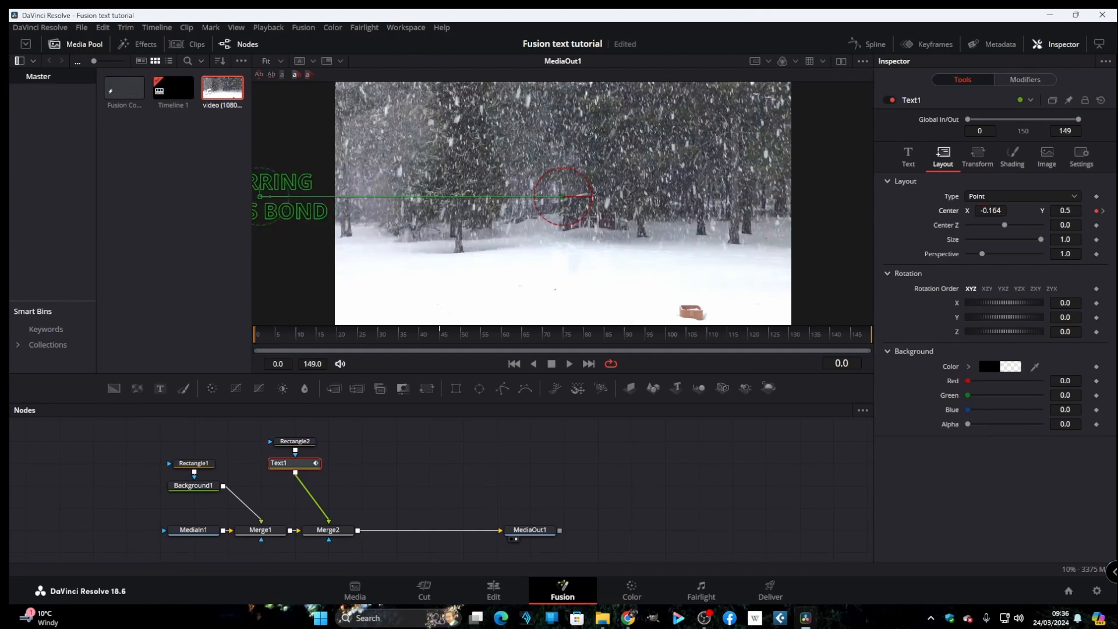
Keyframe Text1's layout center at X 0.5 on frame 90 and X -0.173 on frame 149, and play back the animation
left_click_drag(569, 349, 628, 351)
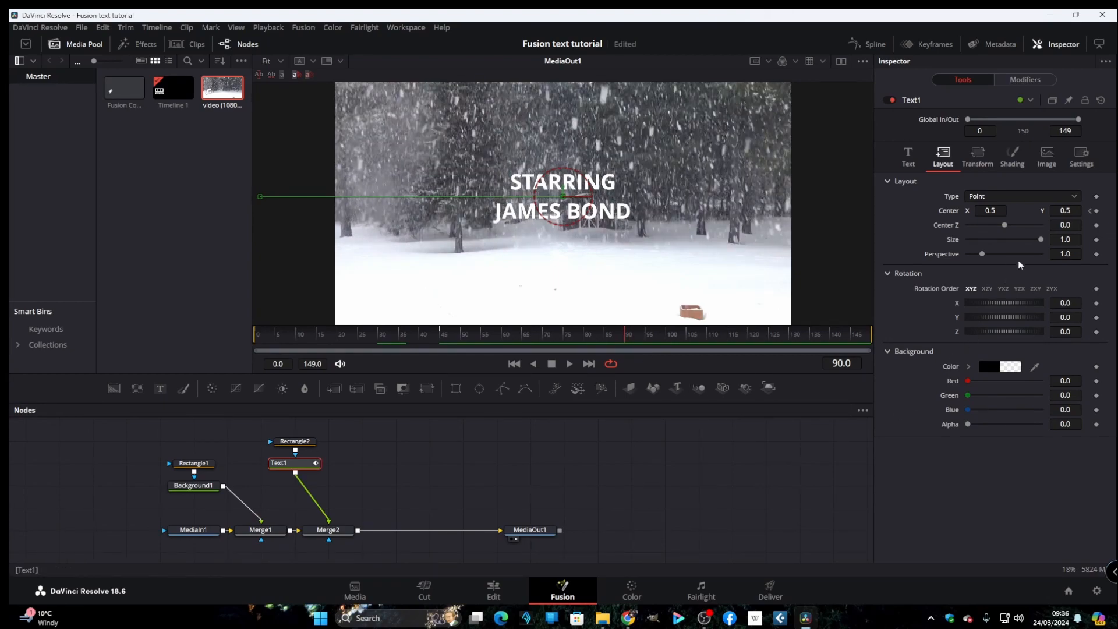
left_click(1097, 212)
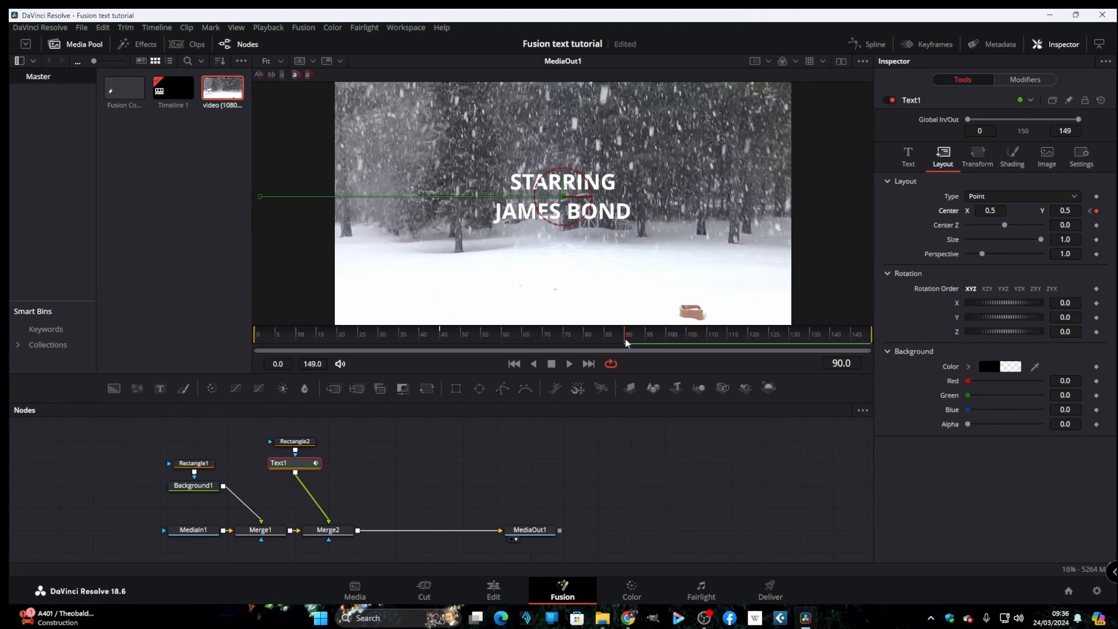
left_click_drag(626, 342, 880, 346)
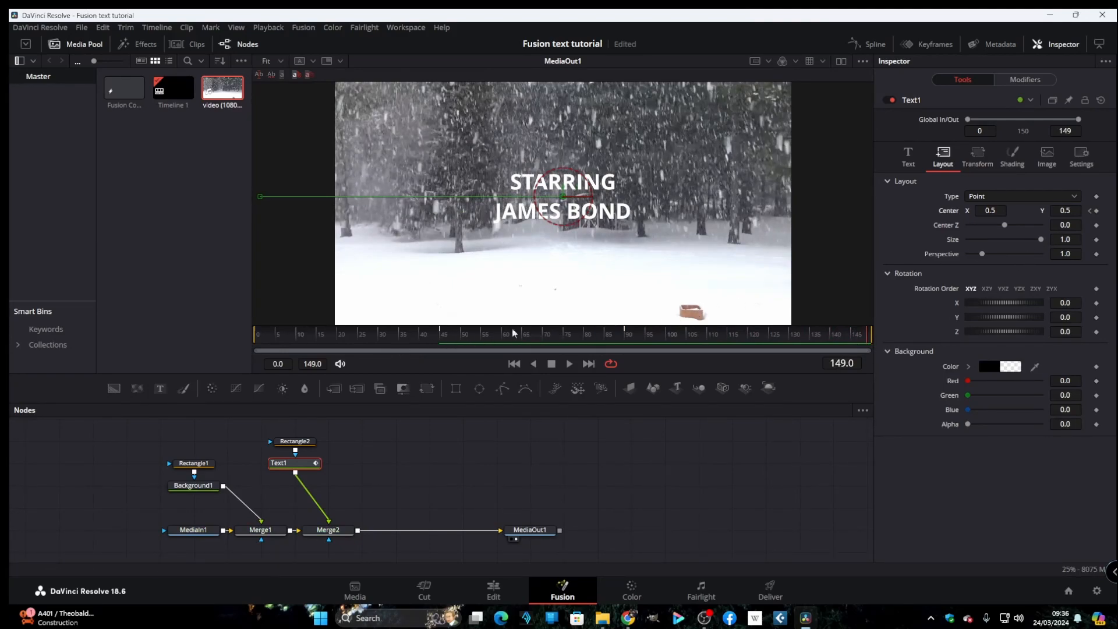
left_click_drag(993, 211, 616, 250)
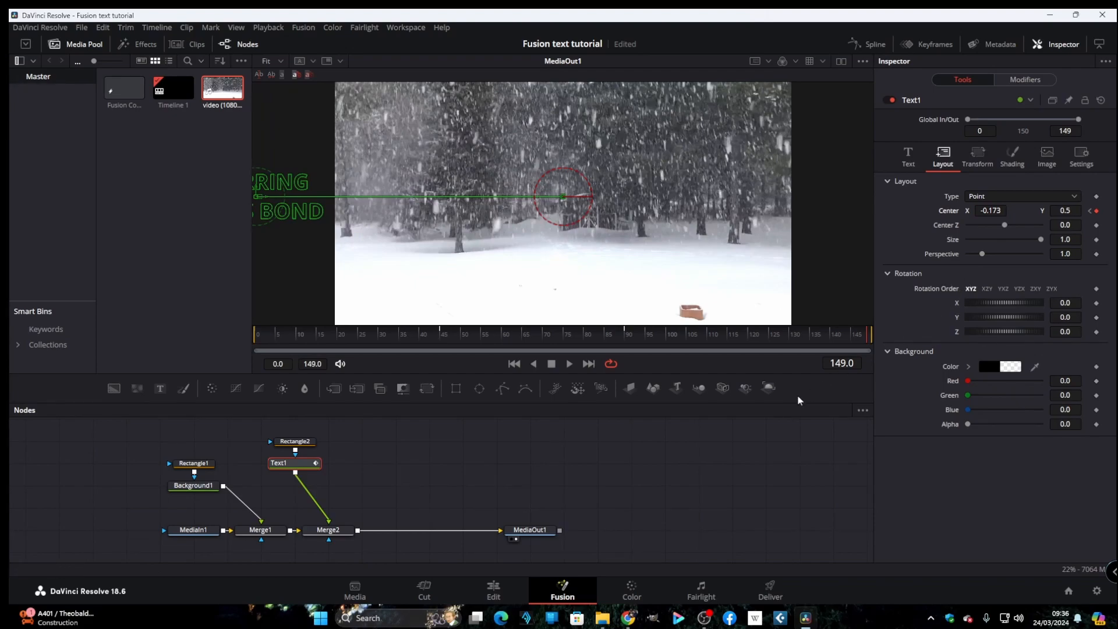
left_click(569, 364)
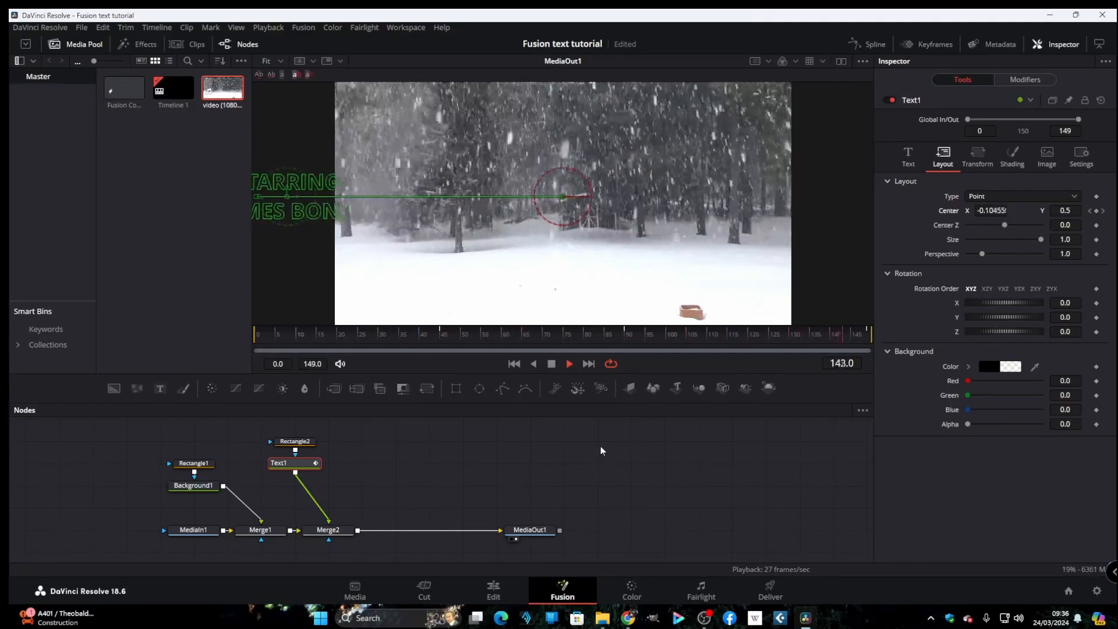
key("space")
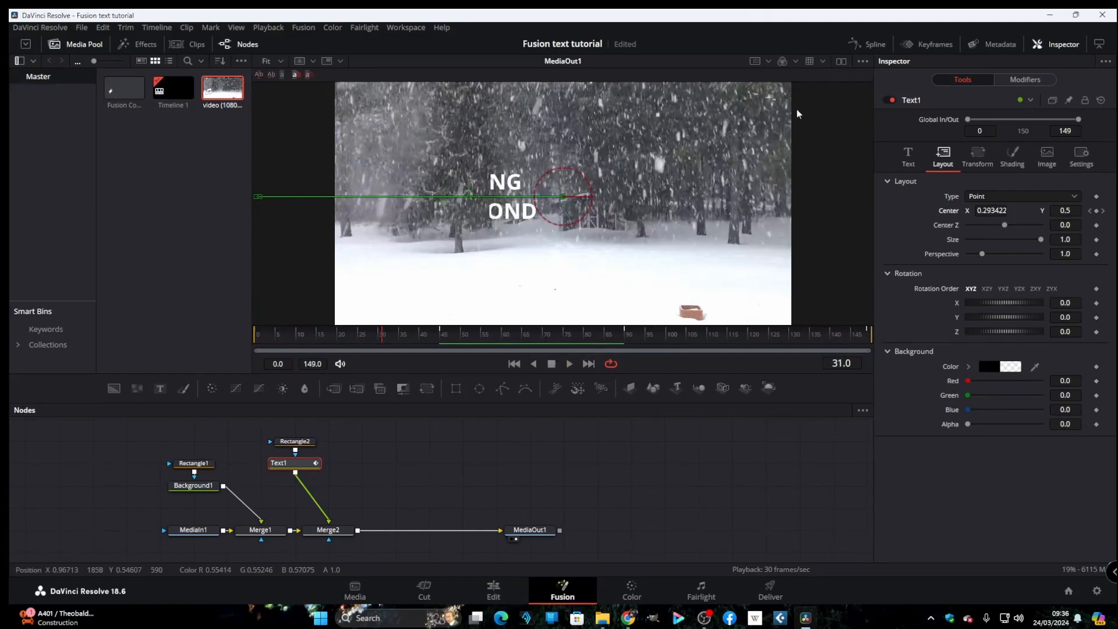
Smooth the last two keyframes of Text1's displacement spline and lengthen the final keyframe's incoming handle for a softer ease
left_click(866, 45)
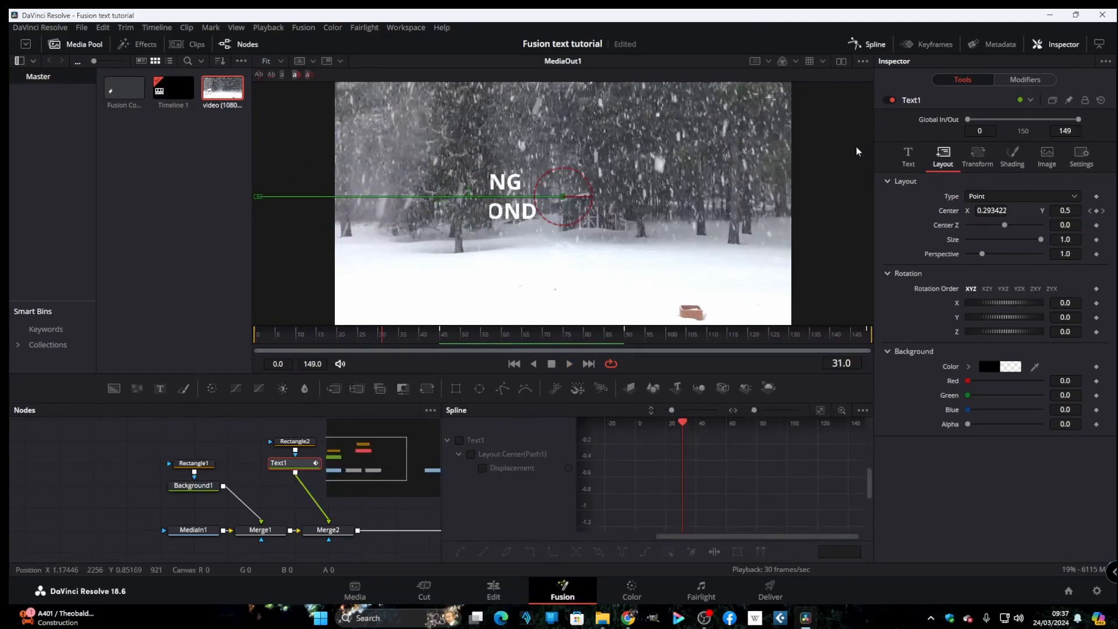
left_click(462, 441)
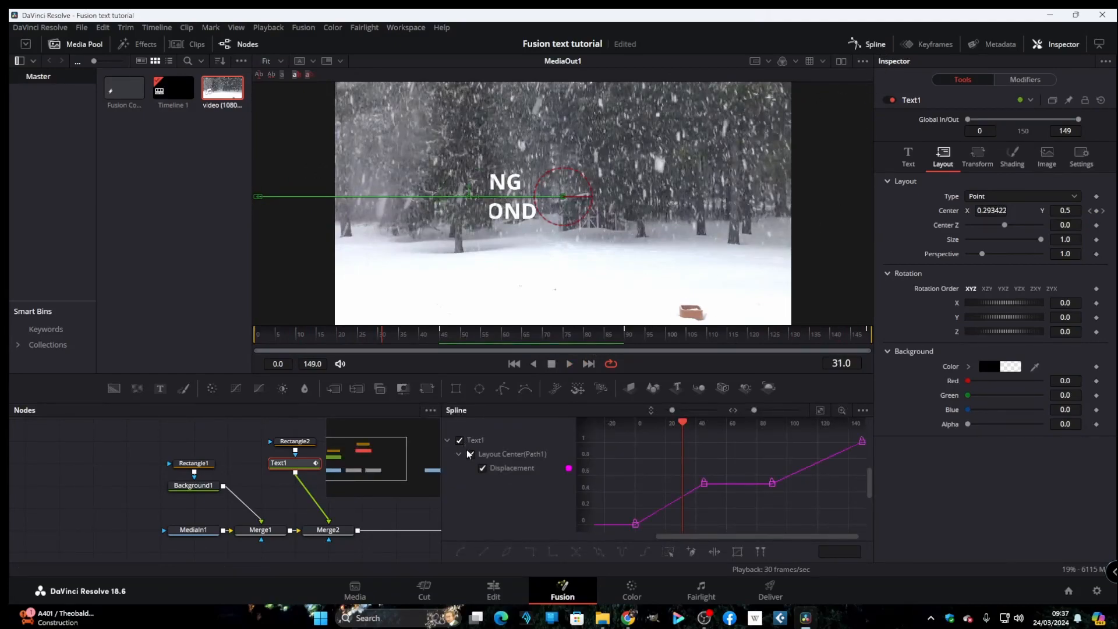
left_click(821, 411)
left_click_drag(847, 448, 735, 512)
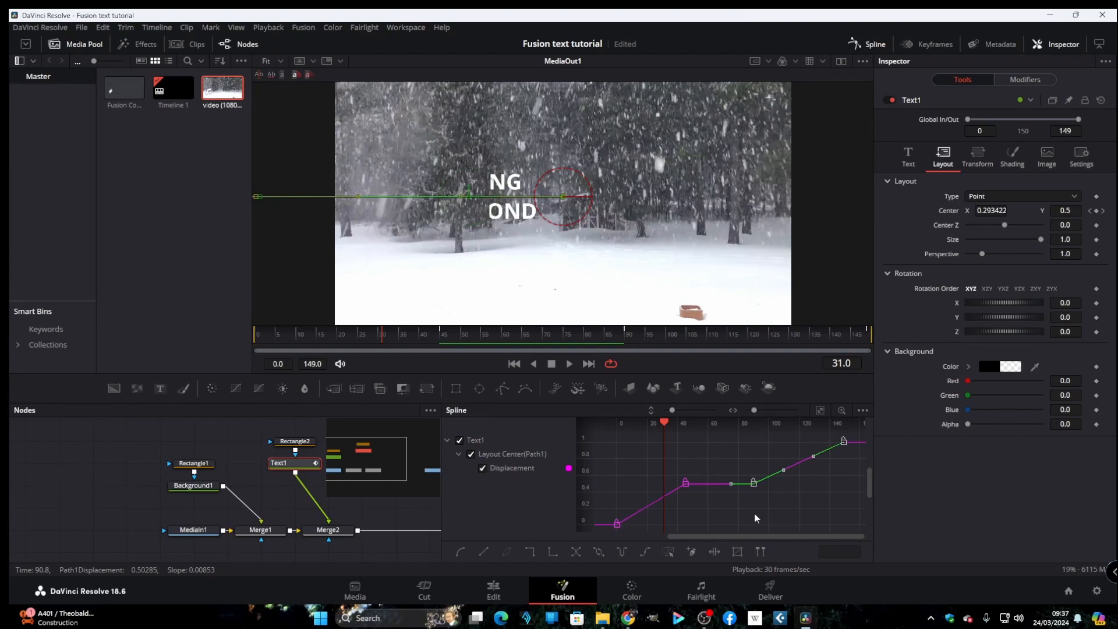
key("s")
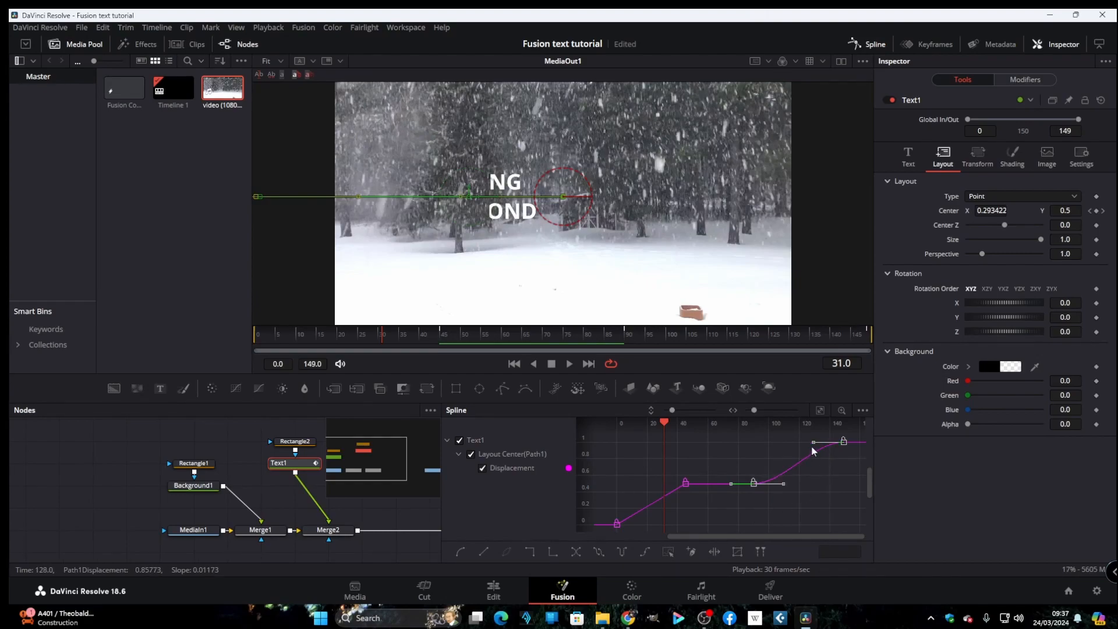
left_click_drag(810, 446, 783, 447)
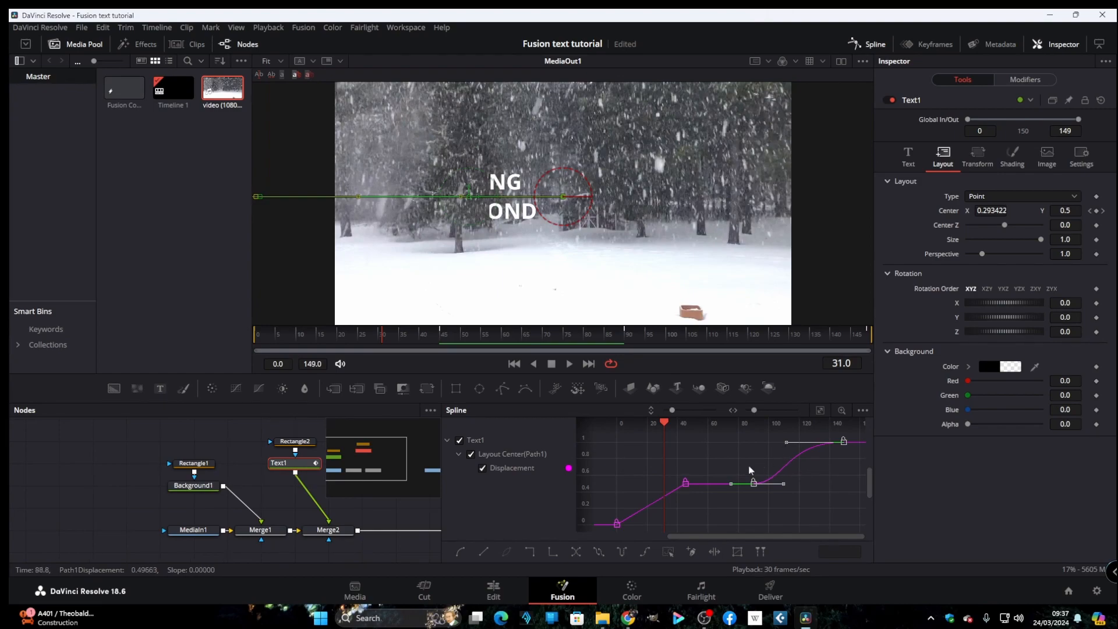
Smooth the first two keyframes of Text1's displacement spline, stretch the second one's incoming handle back to frame 0, and close the Spline editor
left_click_drag(700, 472, 601, 542)
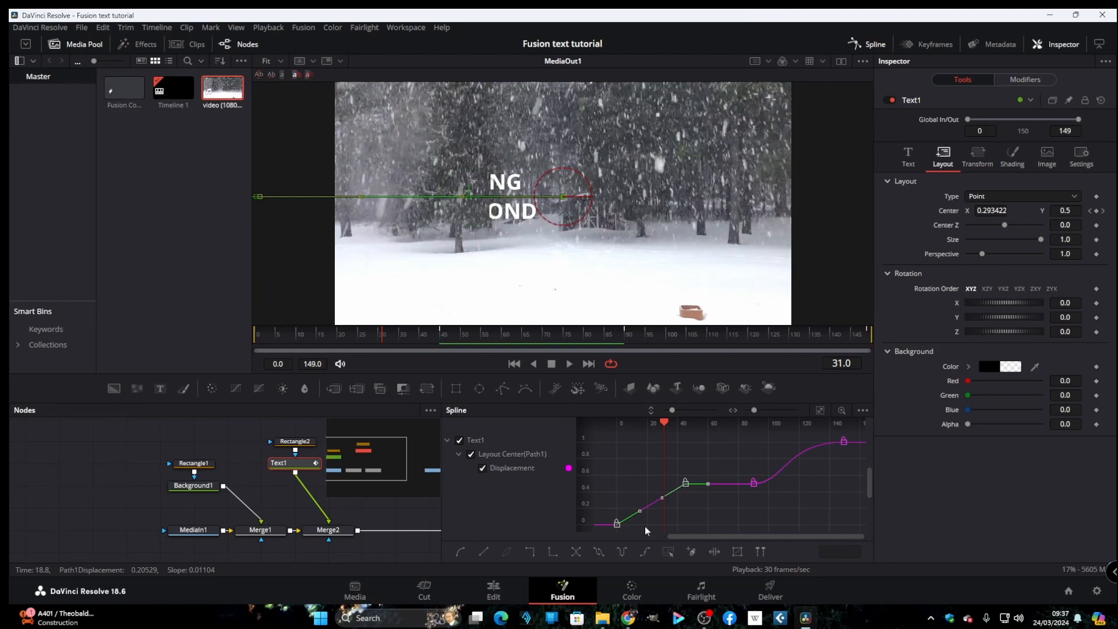
key("s")
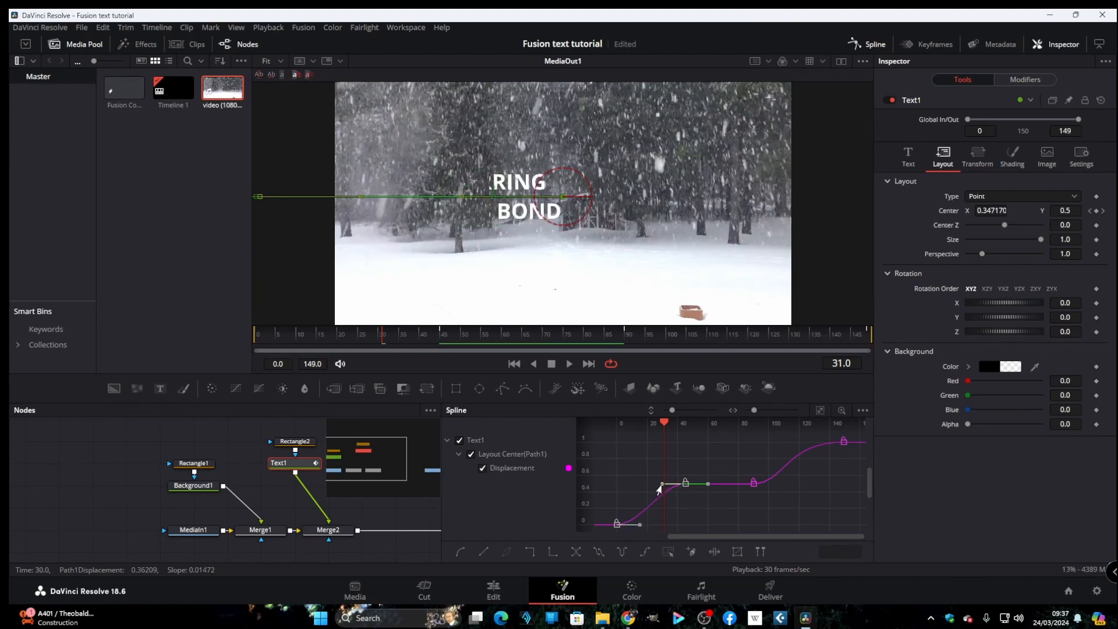
left_click_drag(663, 489, 614, 489)
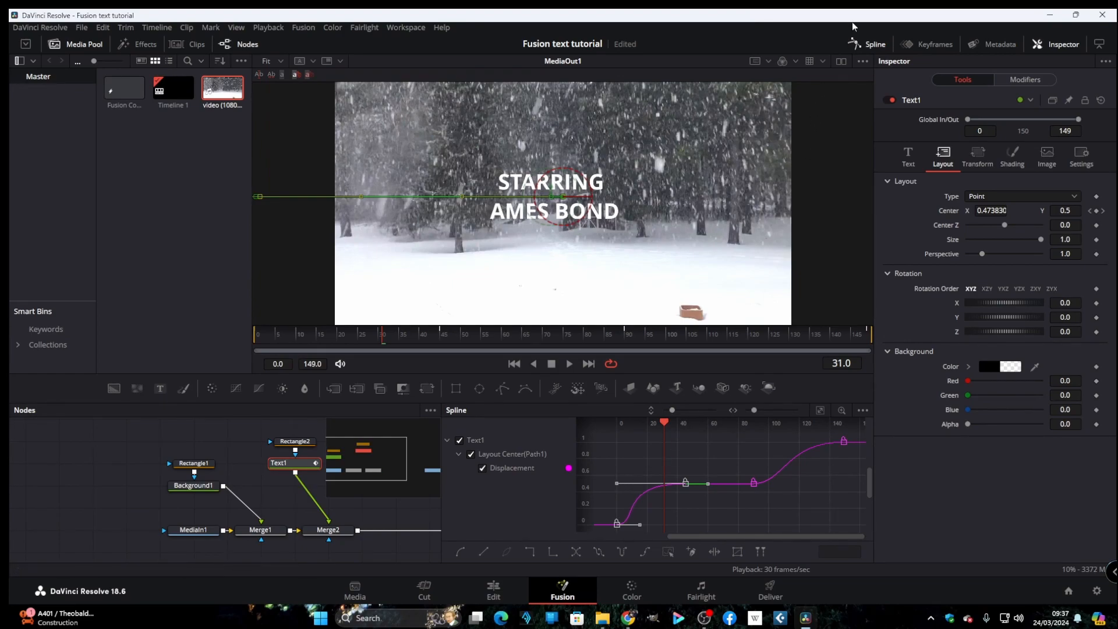
left_click(868, 44)
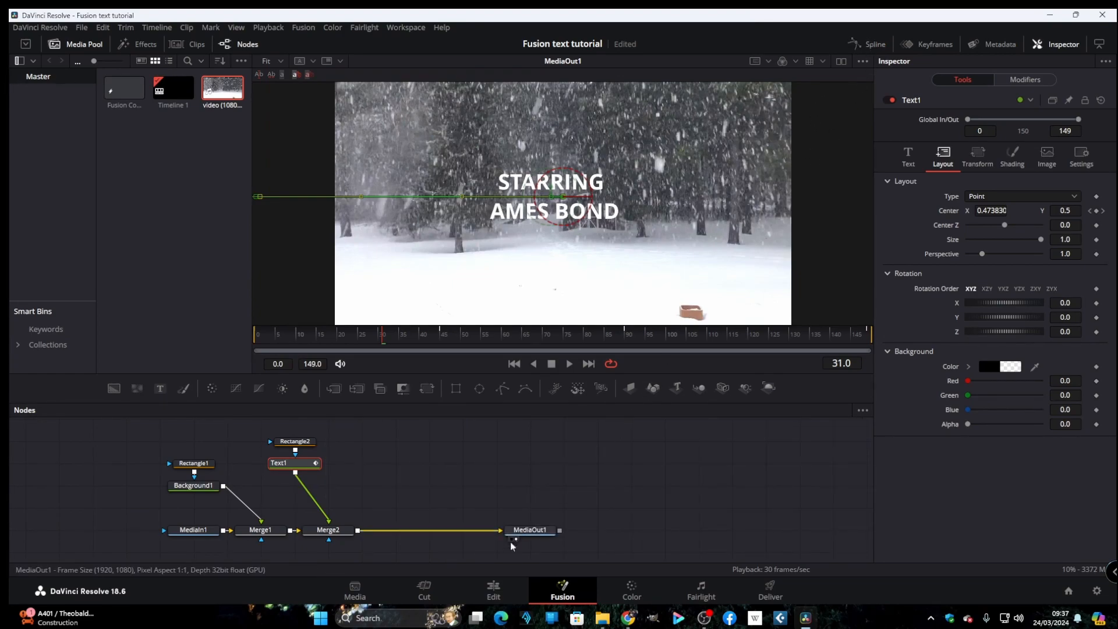
Return to the Edit page and set the render cache mode to Smart
left_click(492, 593)
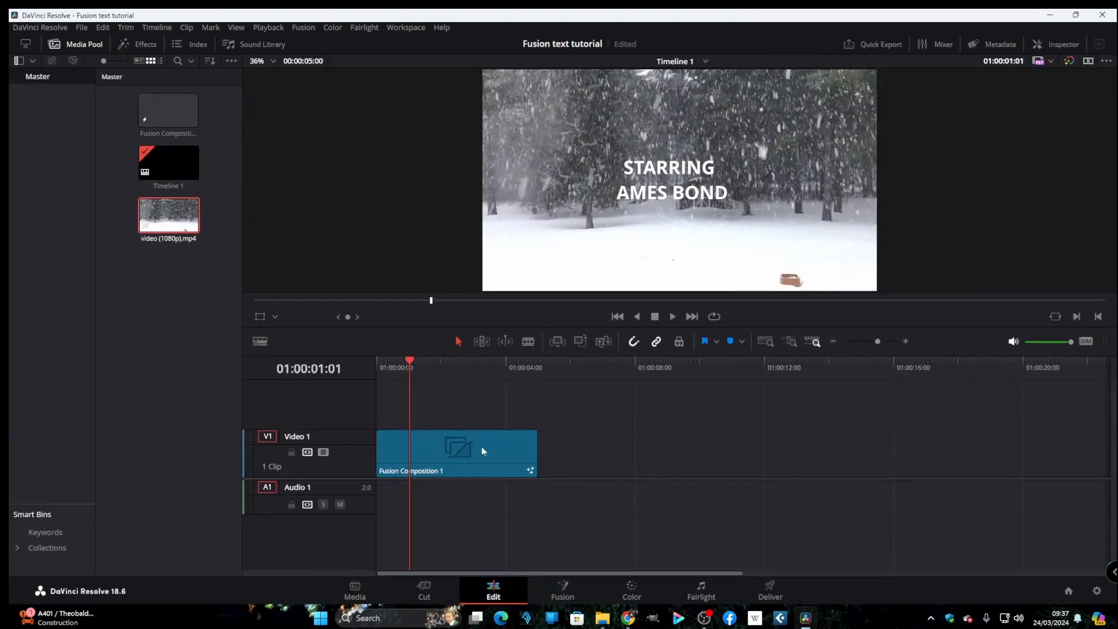
left_click(271, 27)
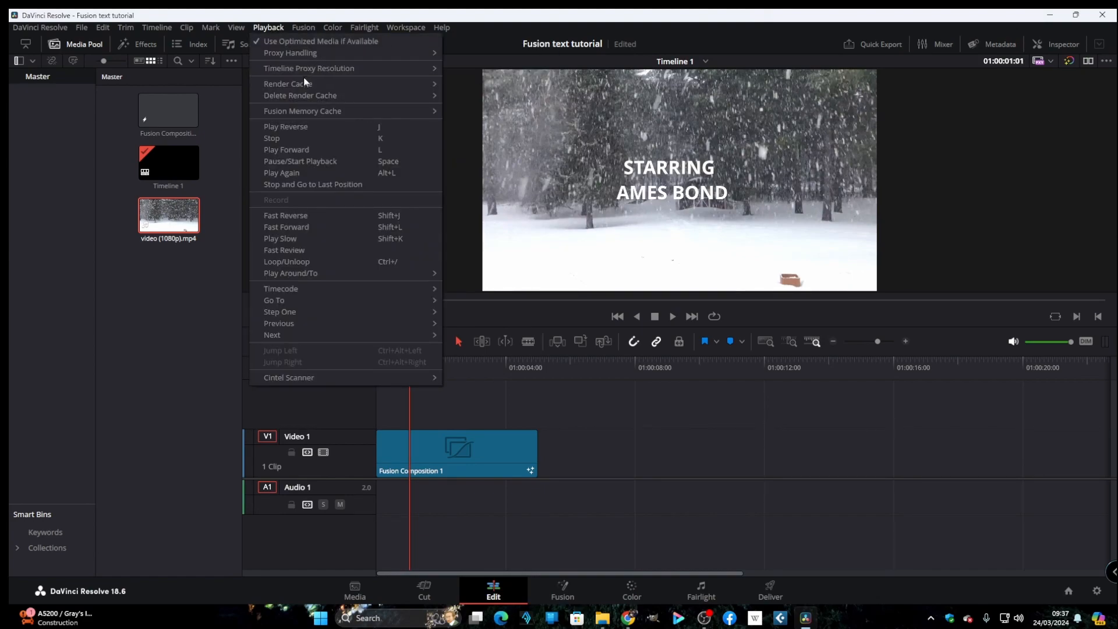
mouse_move(304, 84)
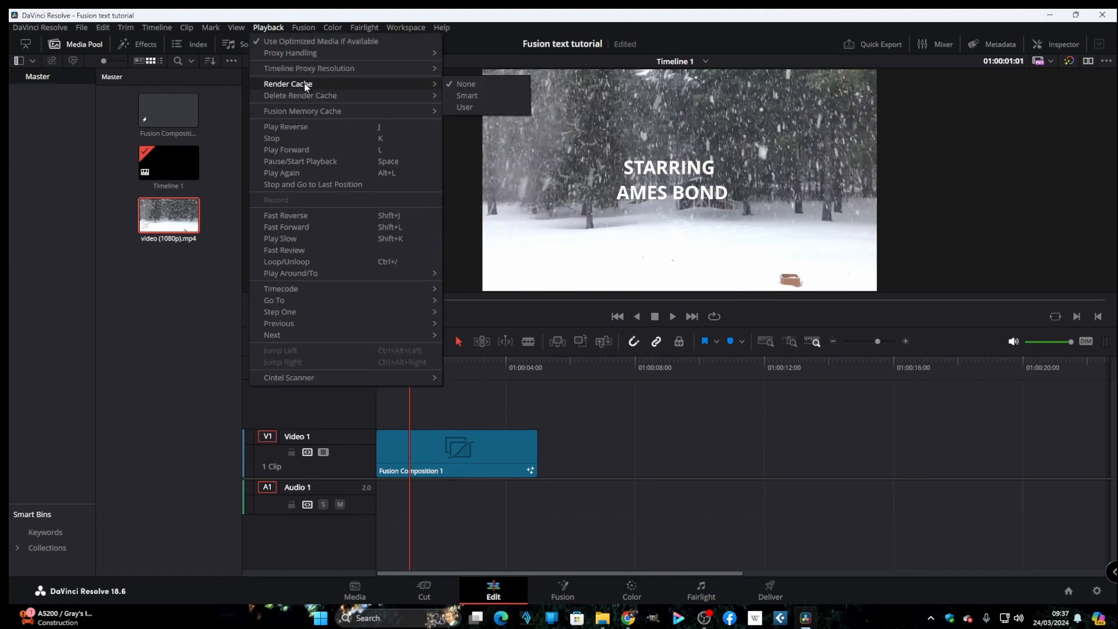
left_click(460, 96)
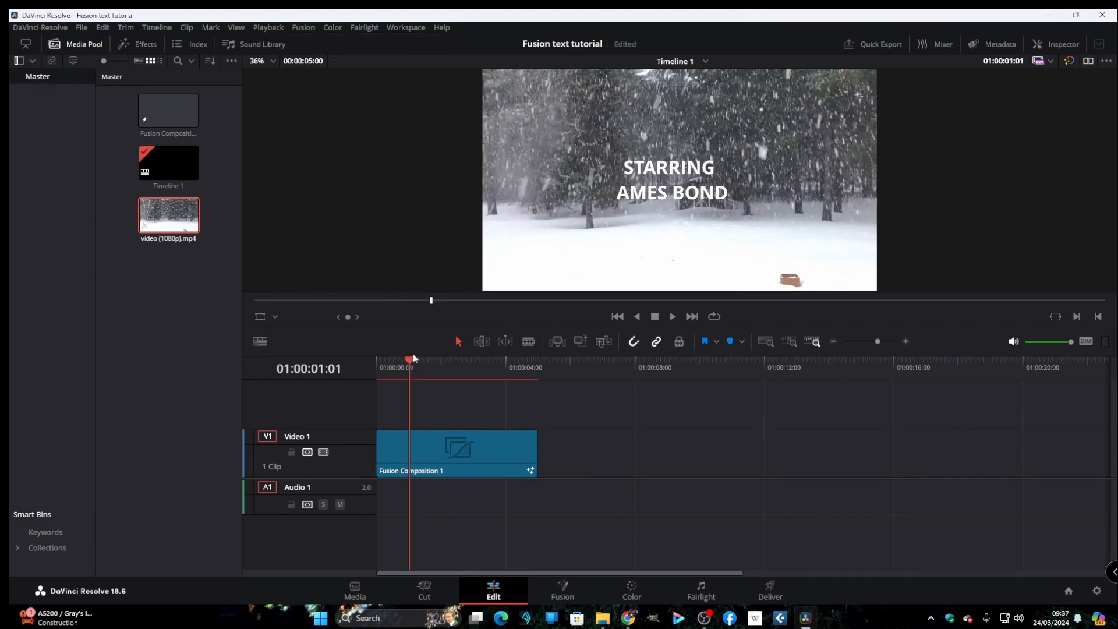
Review the title animation by scrubbing through Fusion Composition 1 and playing it full screen
left_click_drag(408, 361, 474, 375)
left_click_drag(474, 375, 434, 376)
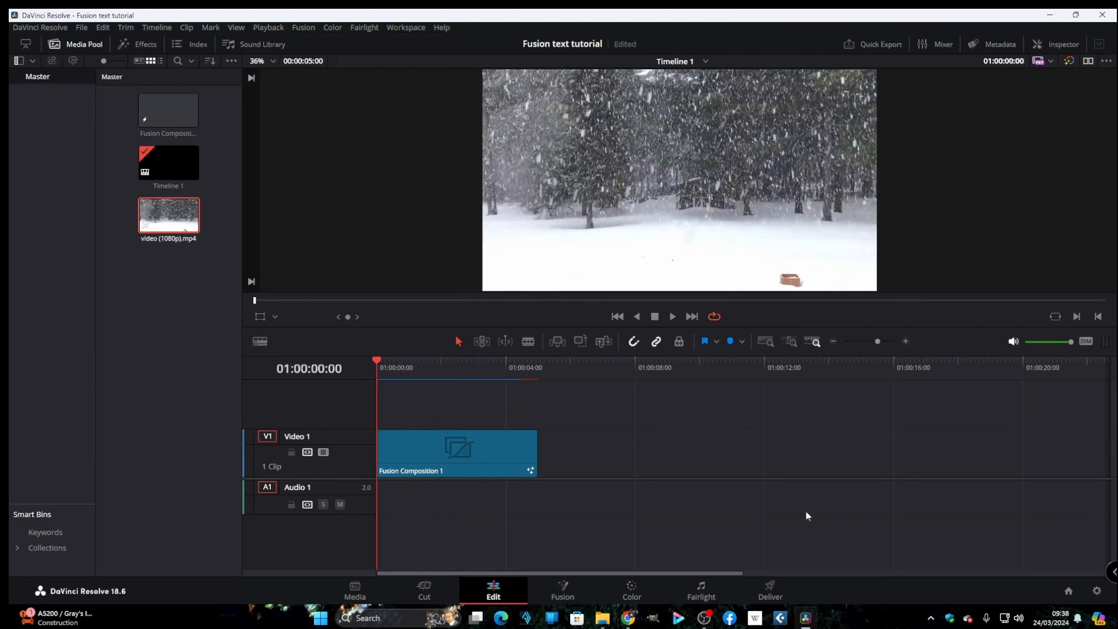
key("ctrl+f")
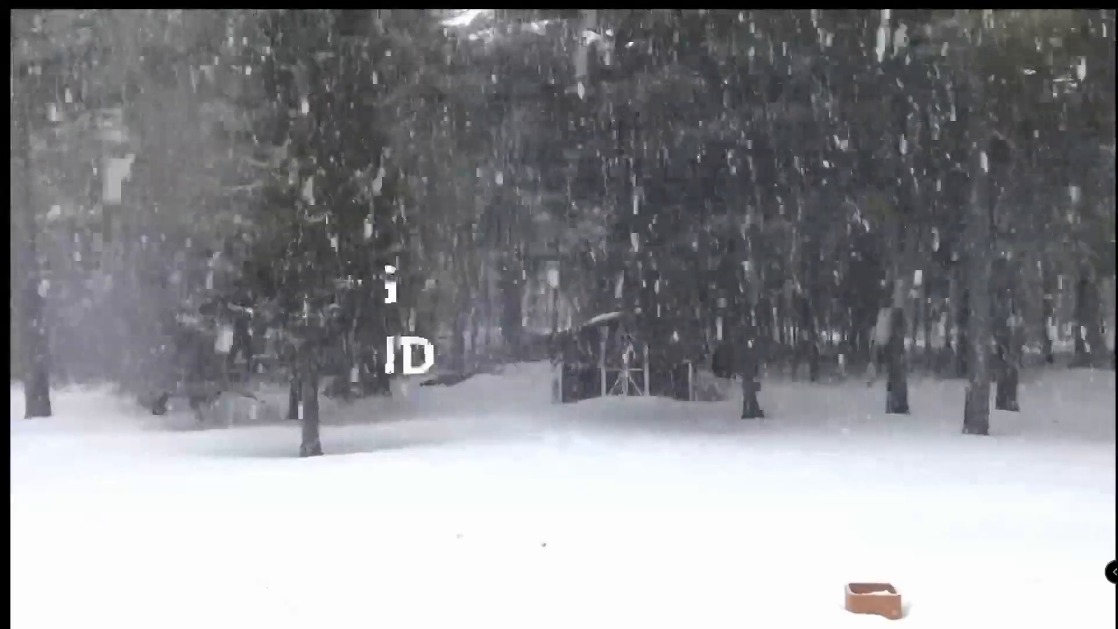
key("Escape")
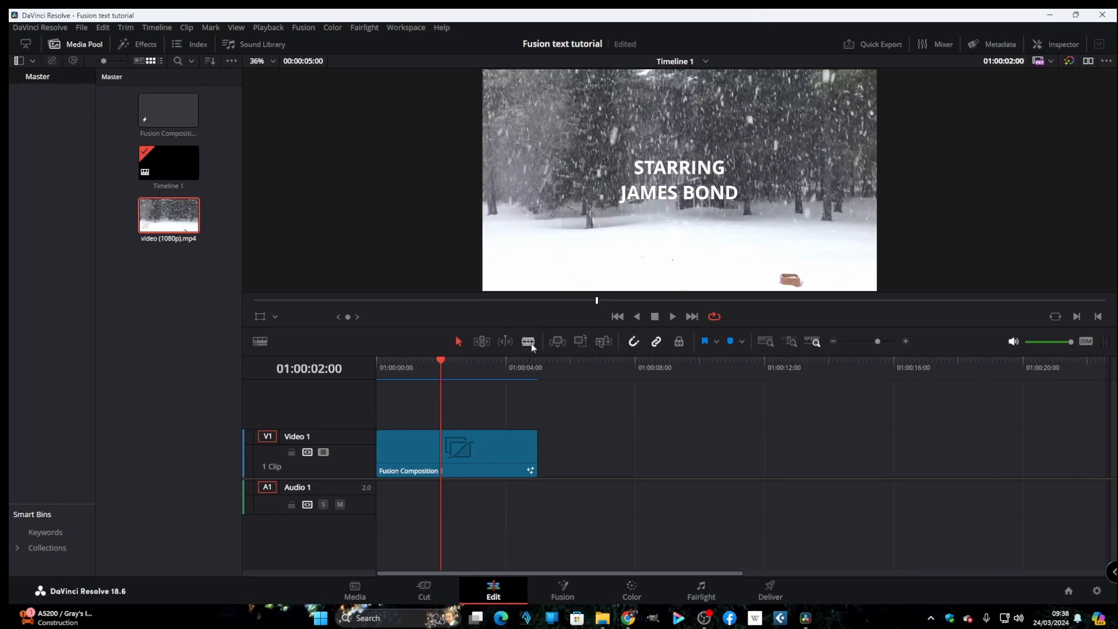
Duplicate Fusion Composition 1 directly after the original on Video 1 and open the copy on the Fusion page
left_click(493, 454)
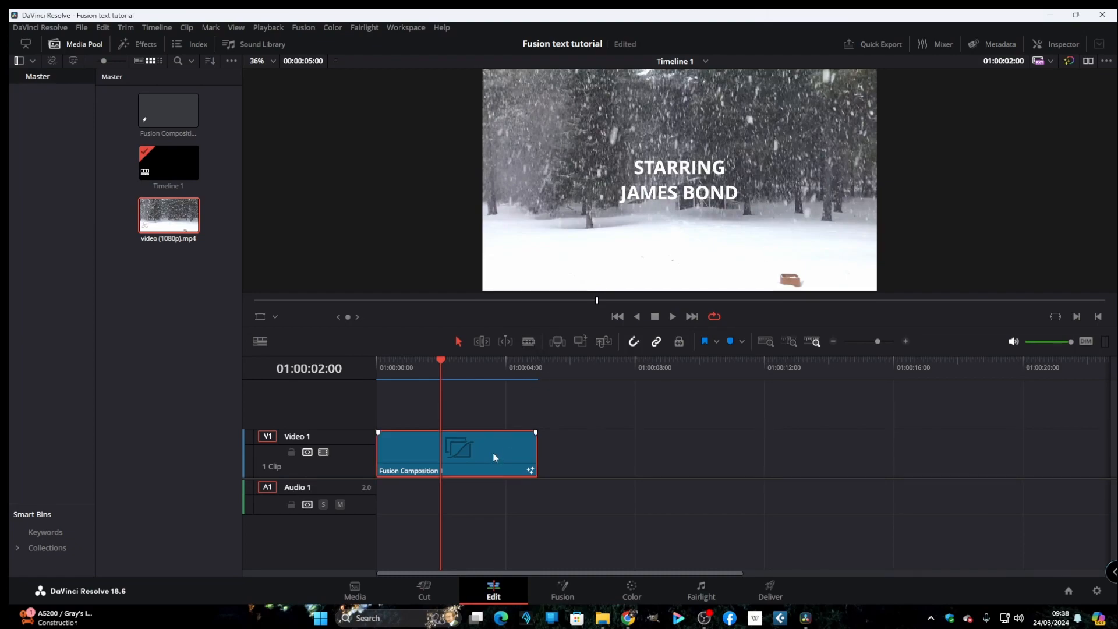
left_click_drag(487, 452, 654, 454)
left_click(618, 367)
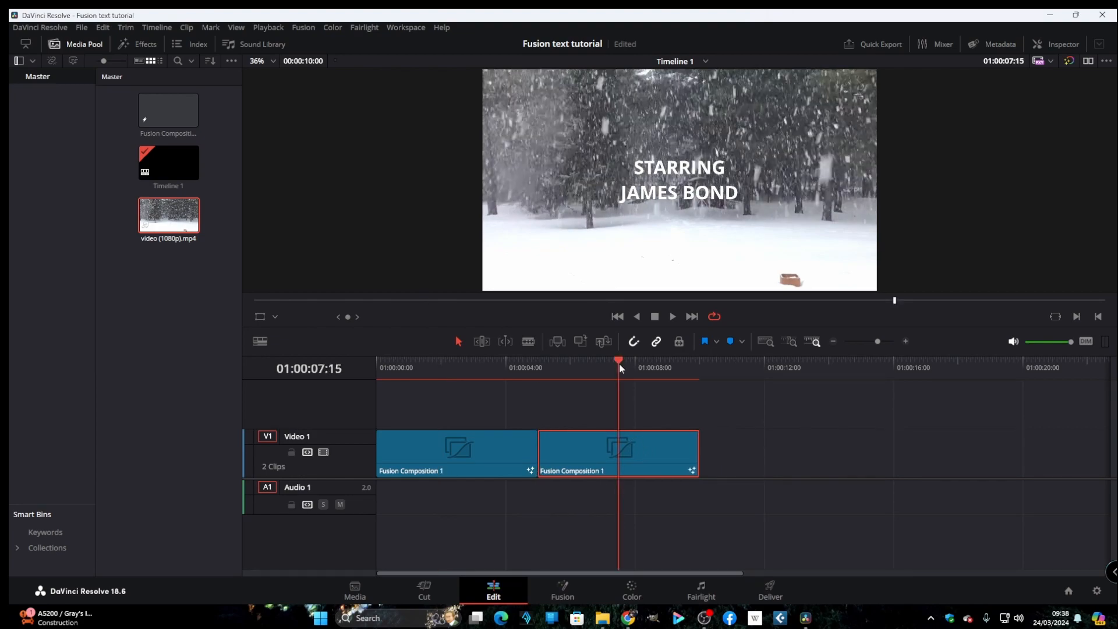
left_click(560, 592)
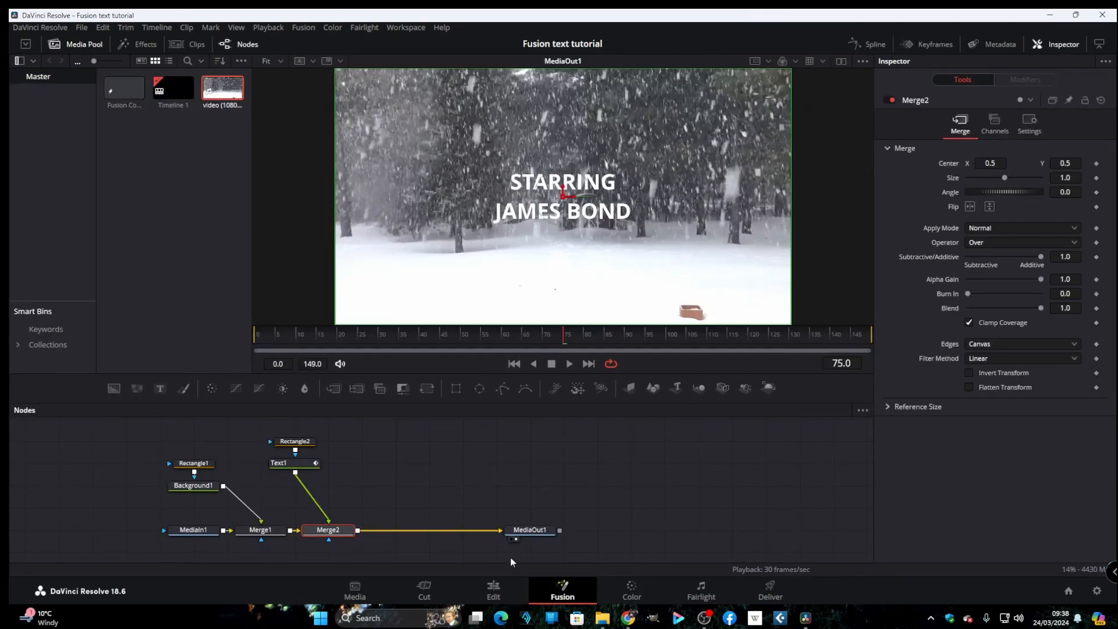
Replace Text1's wording in the duplicated composition with "PUSSY GALORE" on two lines
left_click(303, 463)
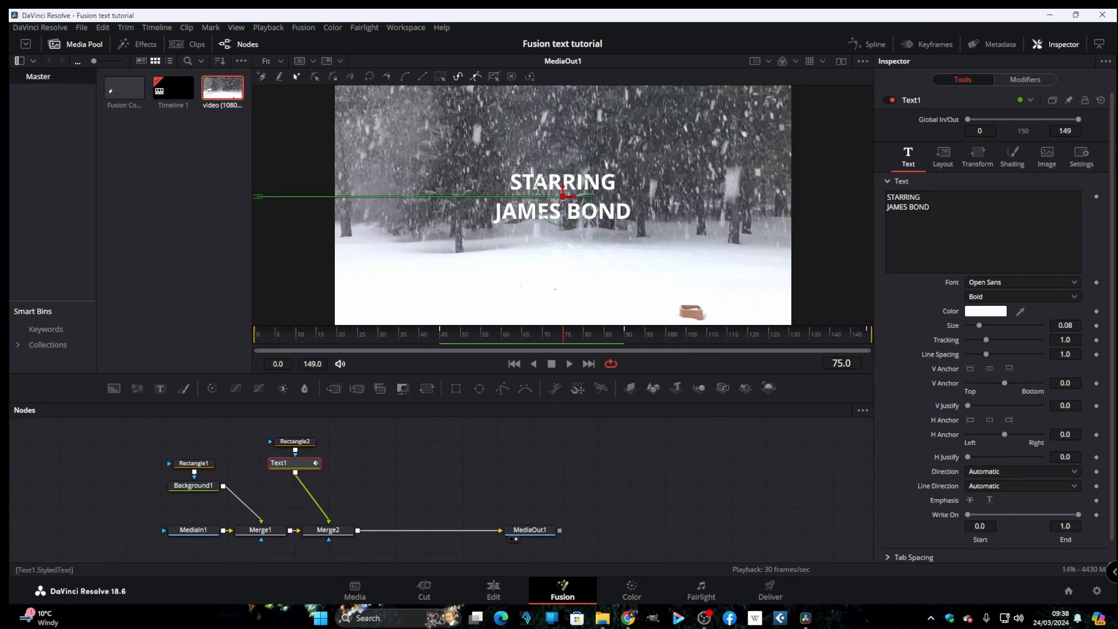
left_click_drag(934, 208, 887, 208)
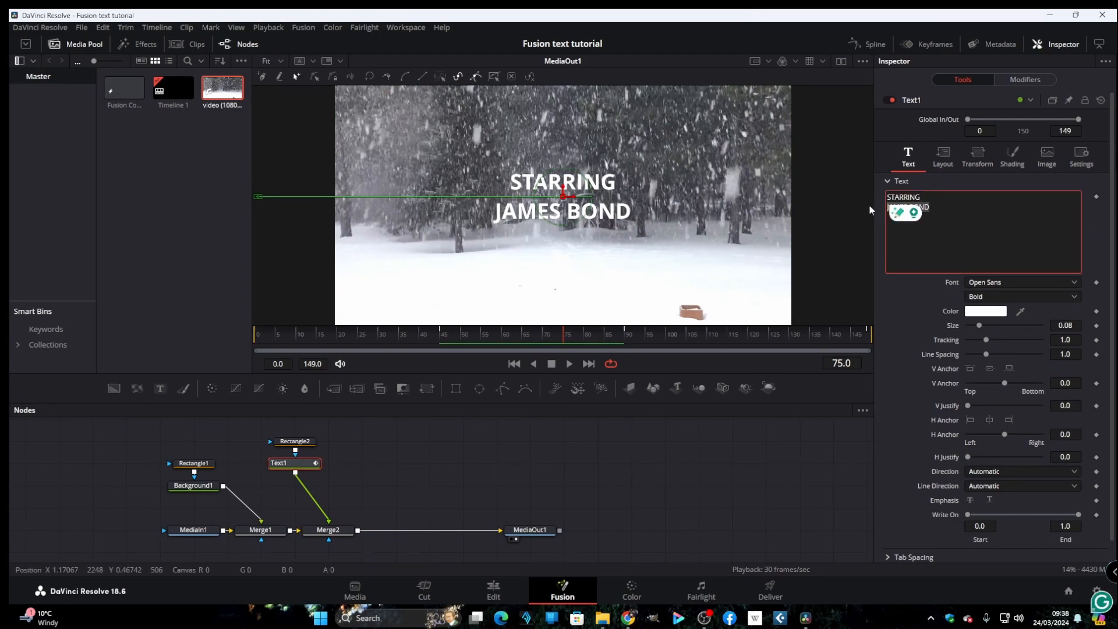
key("ctrl+a")
key("BackSpace")
type("PU")
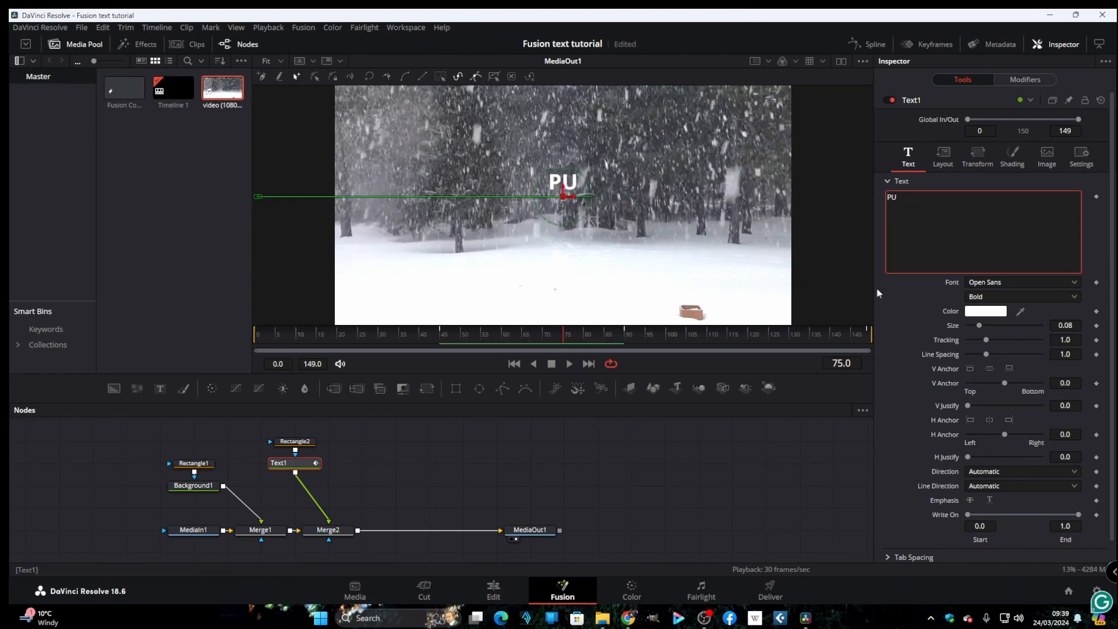
type("SSY")
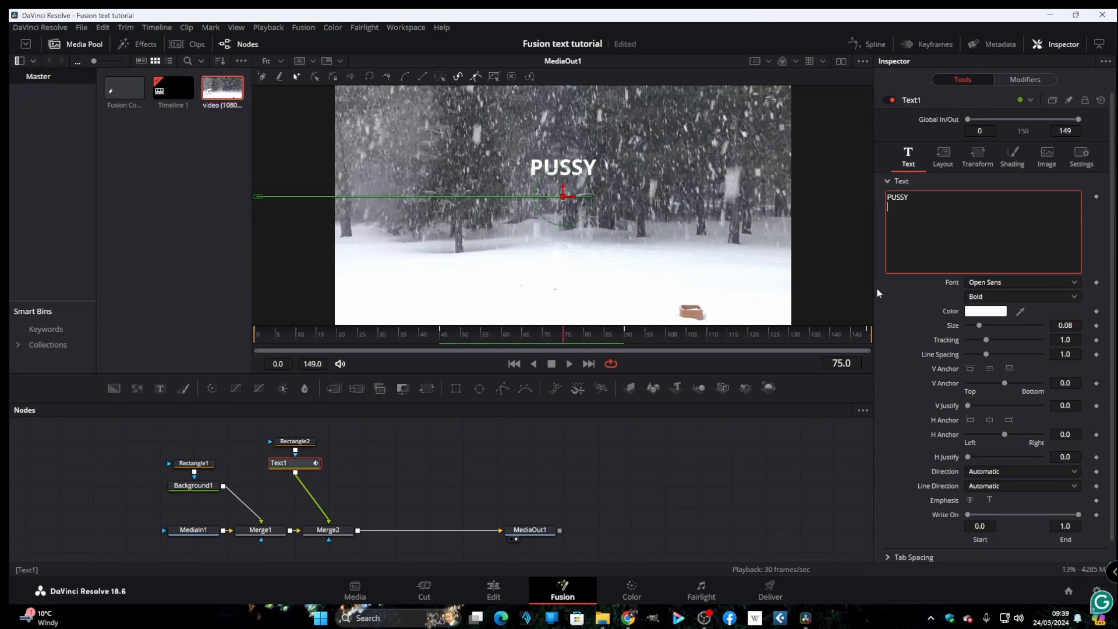
type("GALORE")
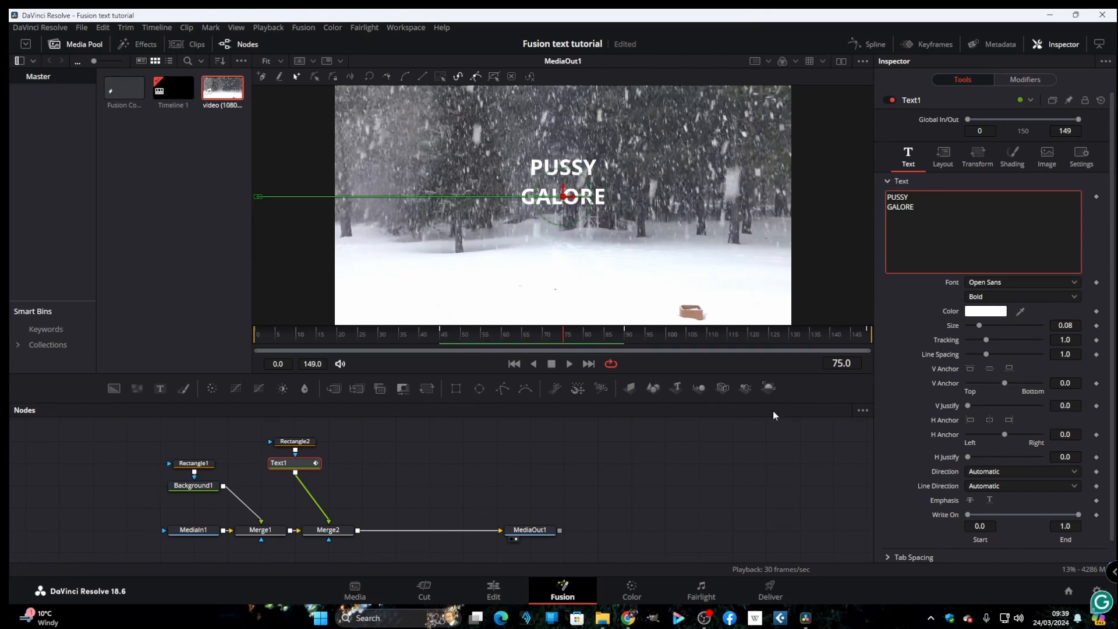
Scrub the new title back to frame 43, return to the Edit page and play the timeline full screen from the start
left_click_drag(564, 341, 433, 348)
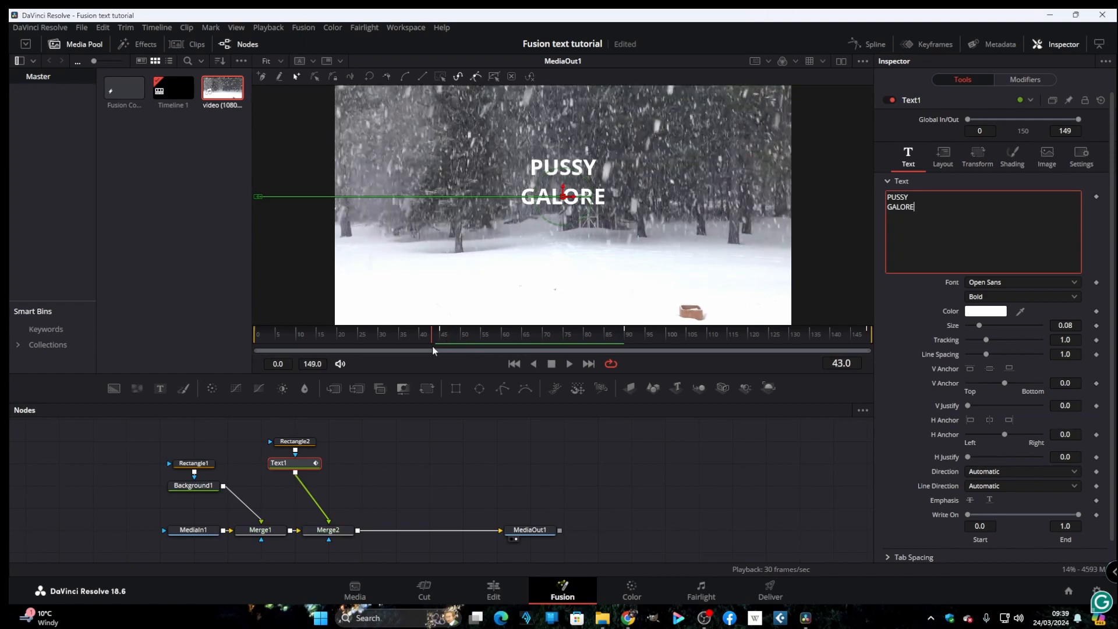
left_click(492, 593)
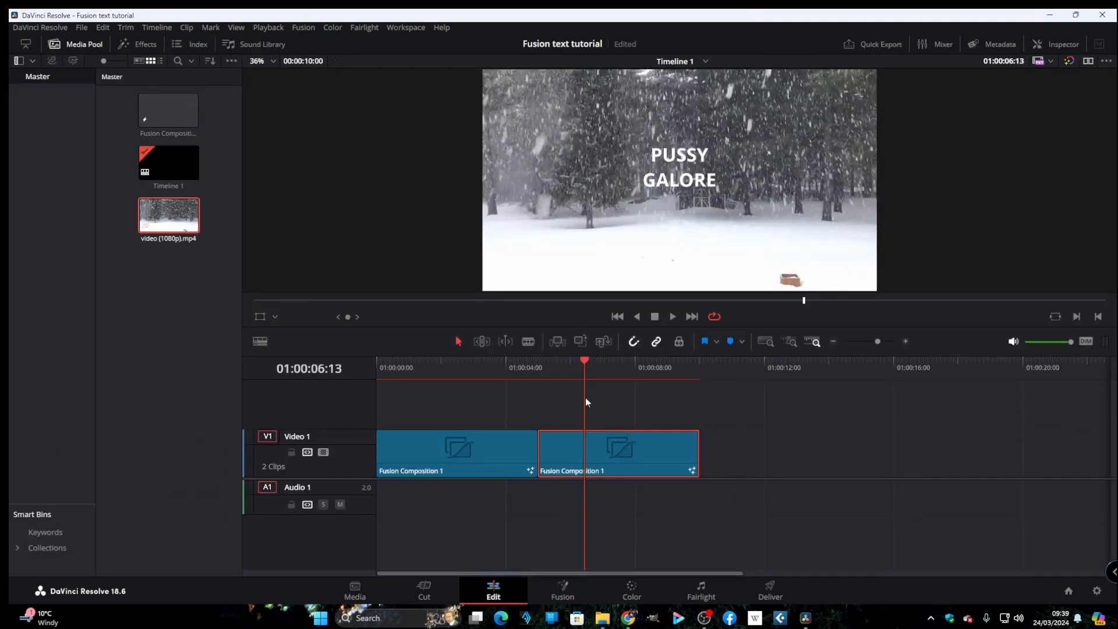
key("Home")
key("ctrl+f")
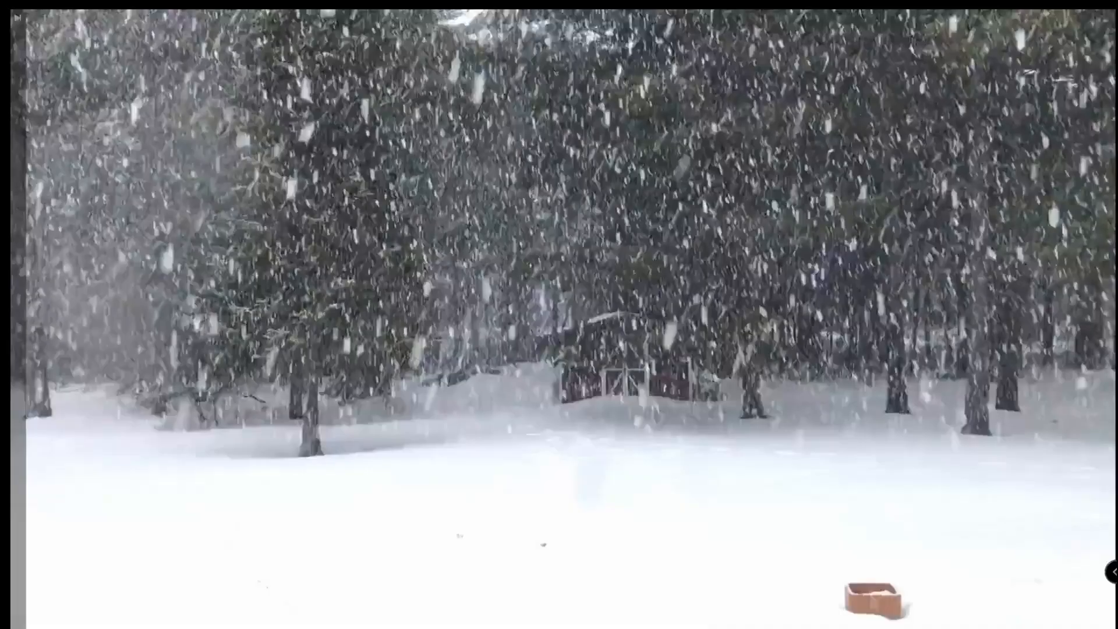